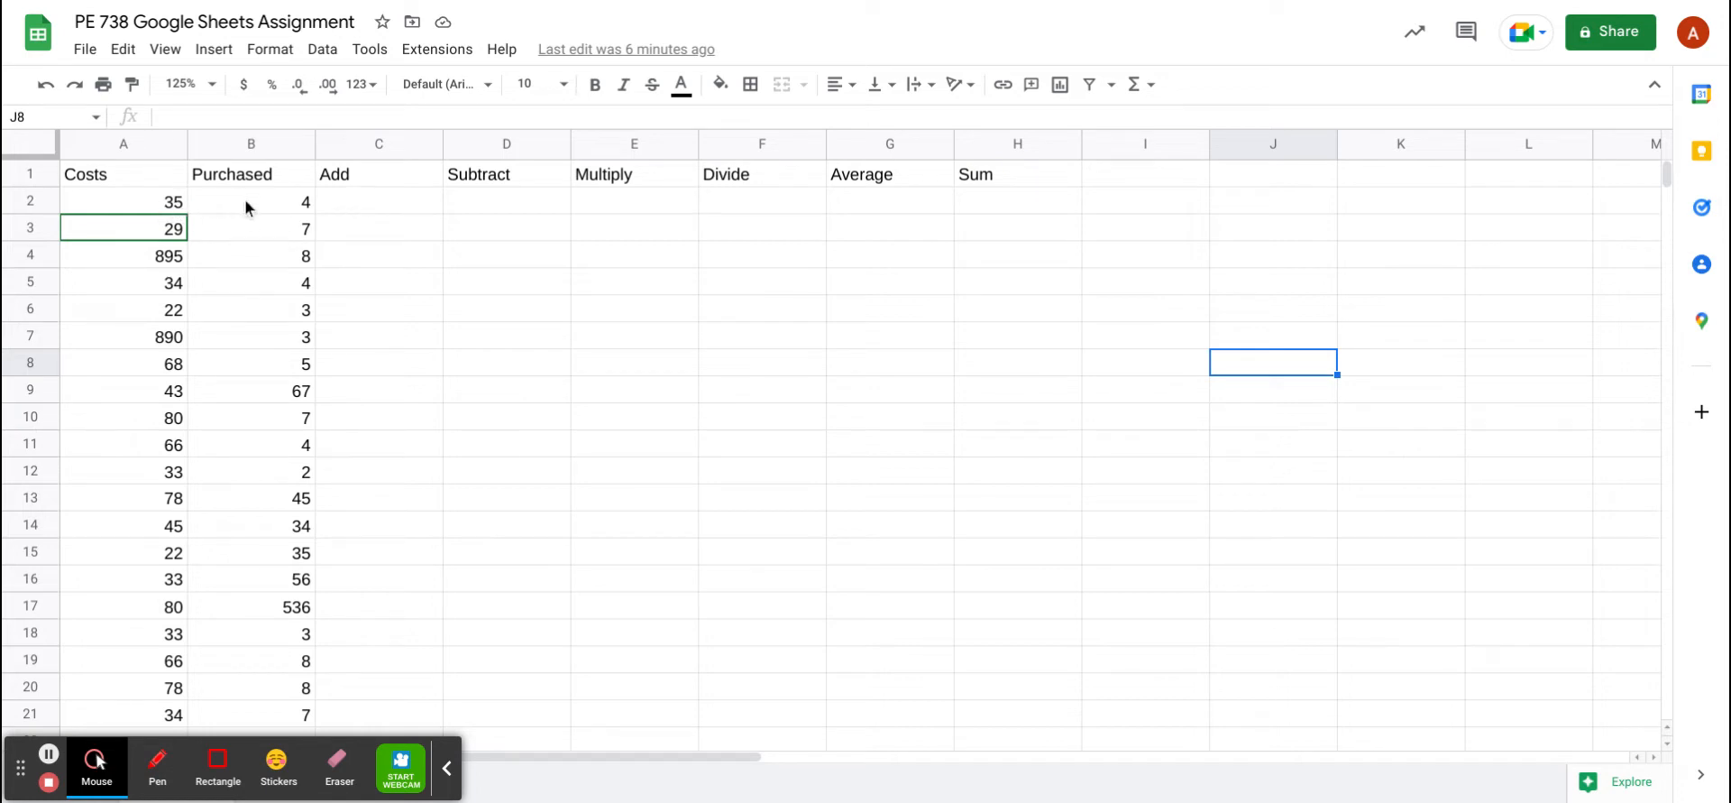
Enter =SUM(A2,B2) in C2 to add Costs and Purchased, giving 39
left_click(393, 209)
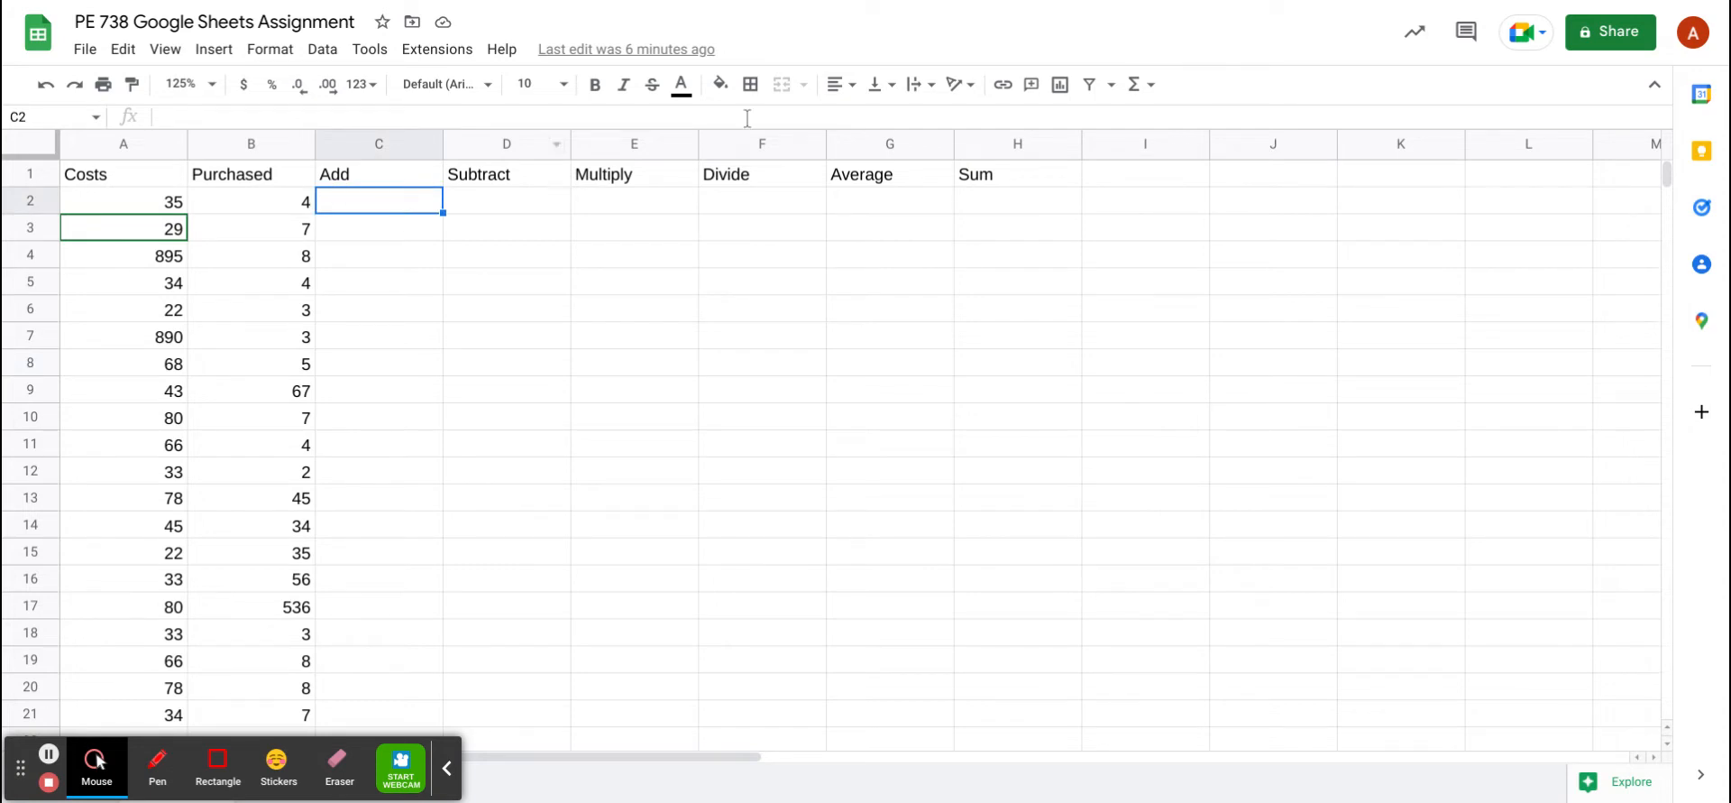
left_click(1152, 86)
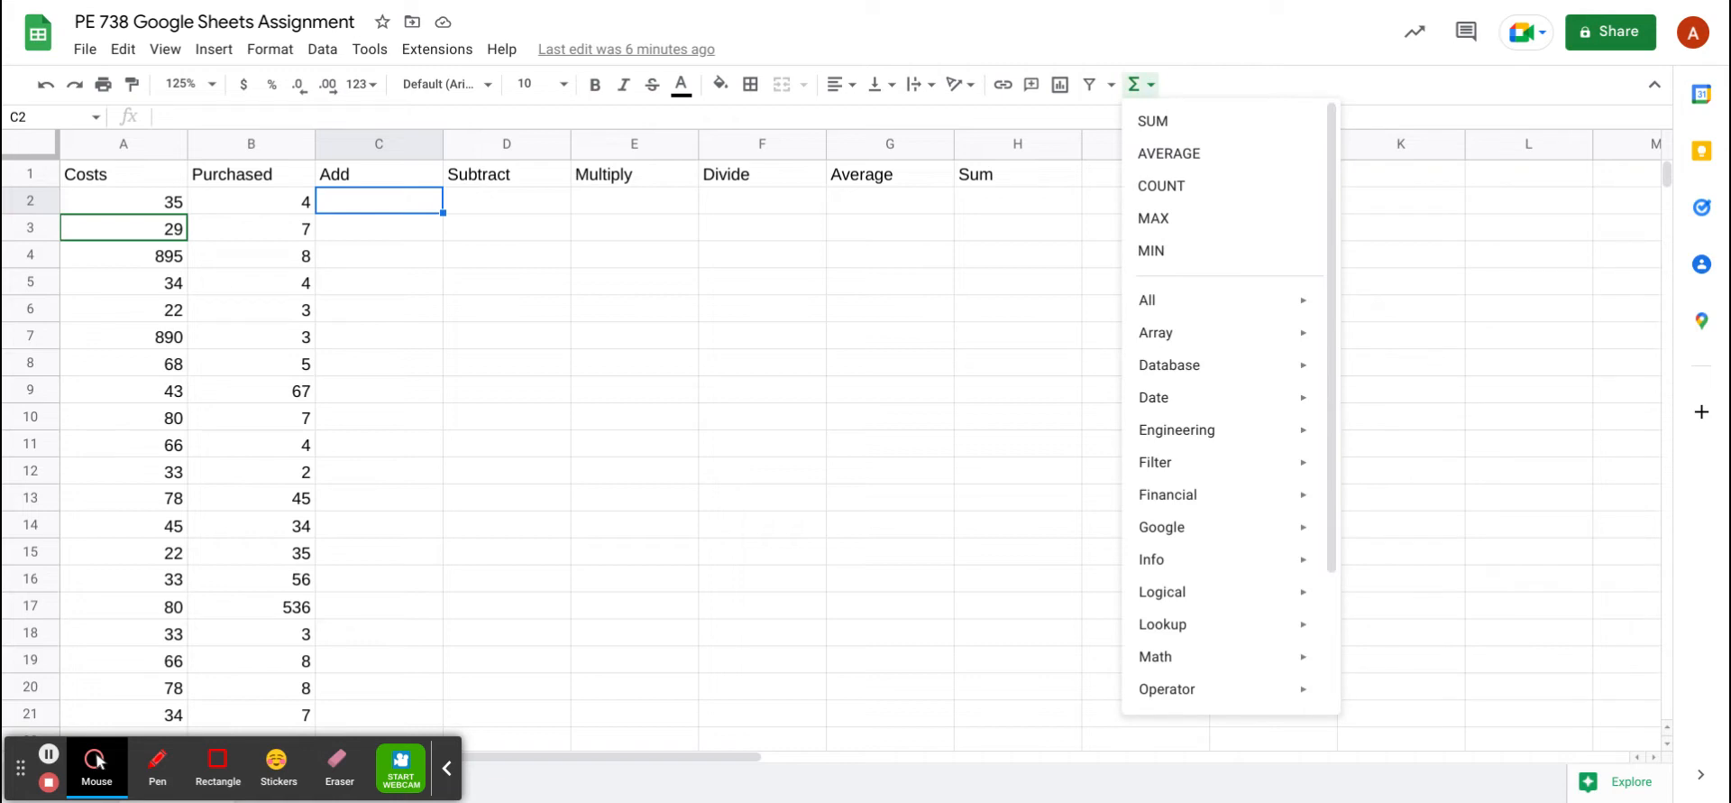
left_click(1154, 122)
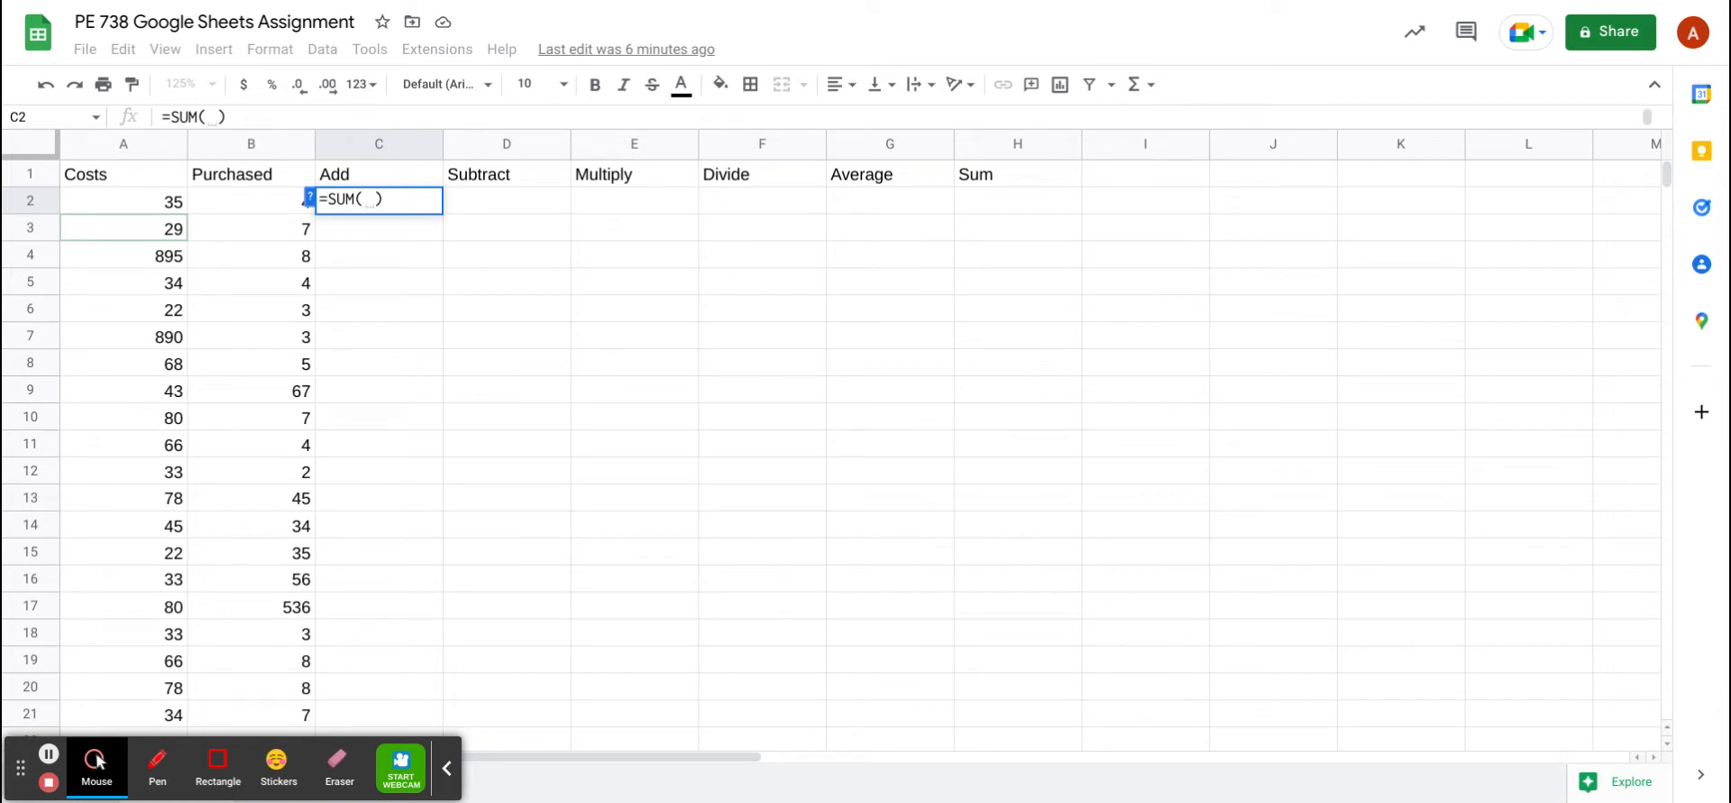
left_click(150, 209)
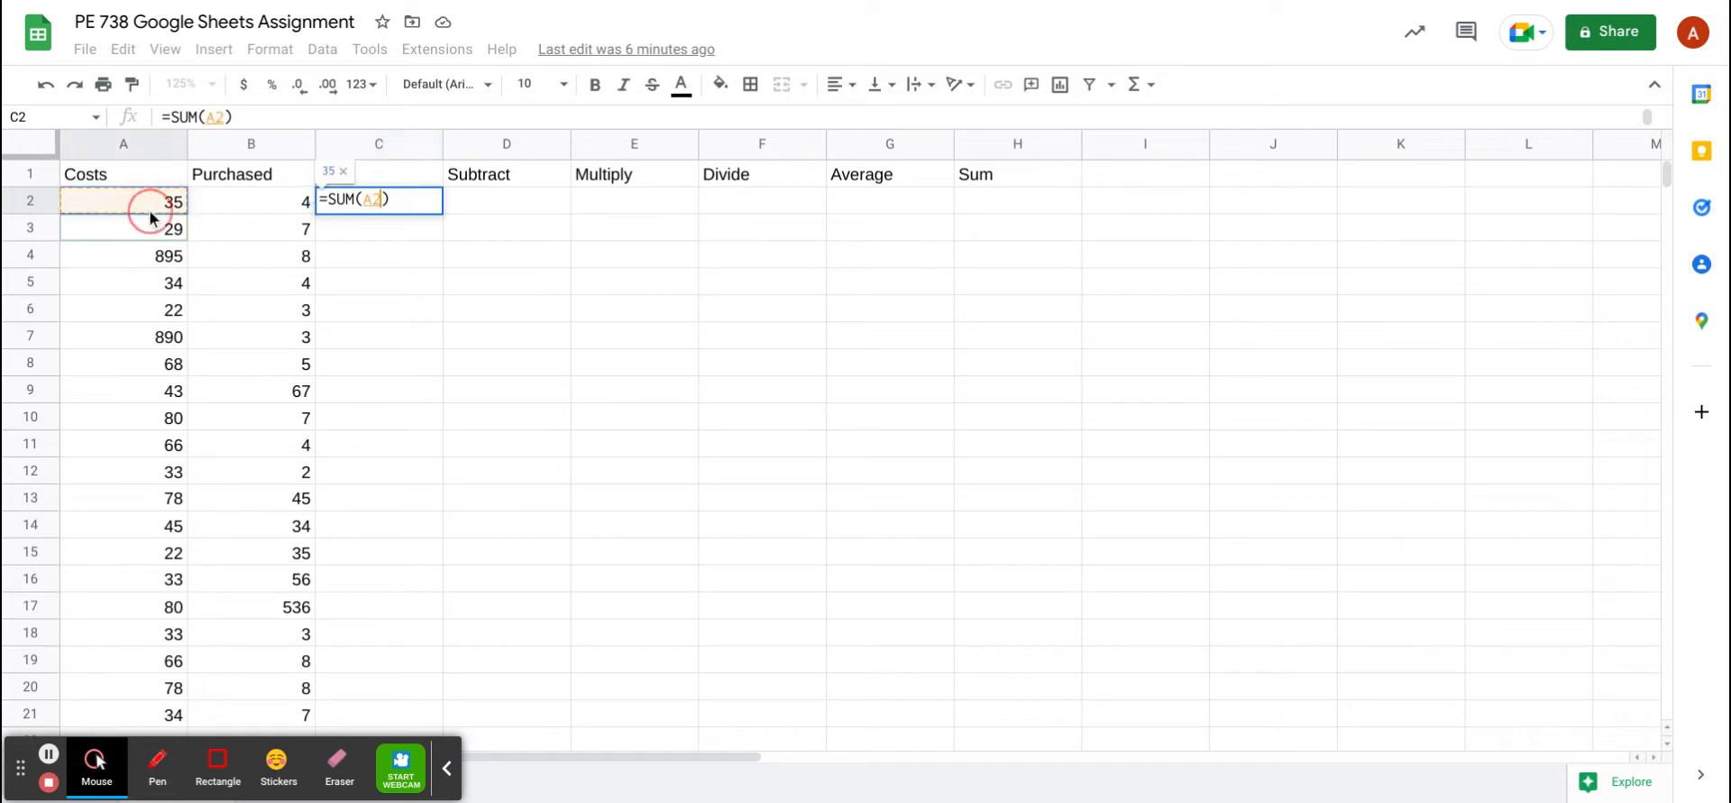
left_click(259, 210)
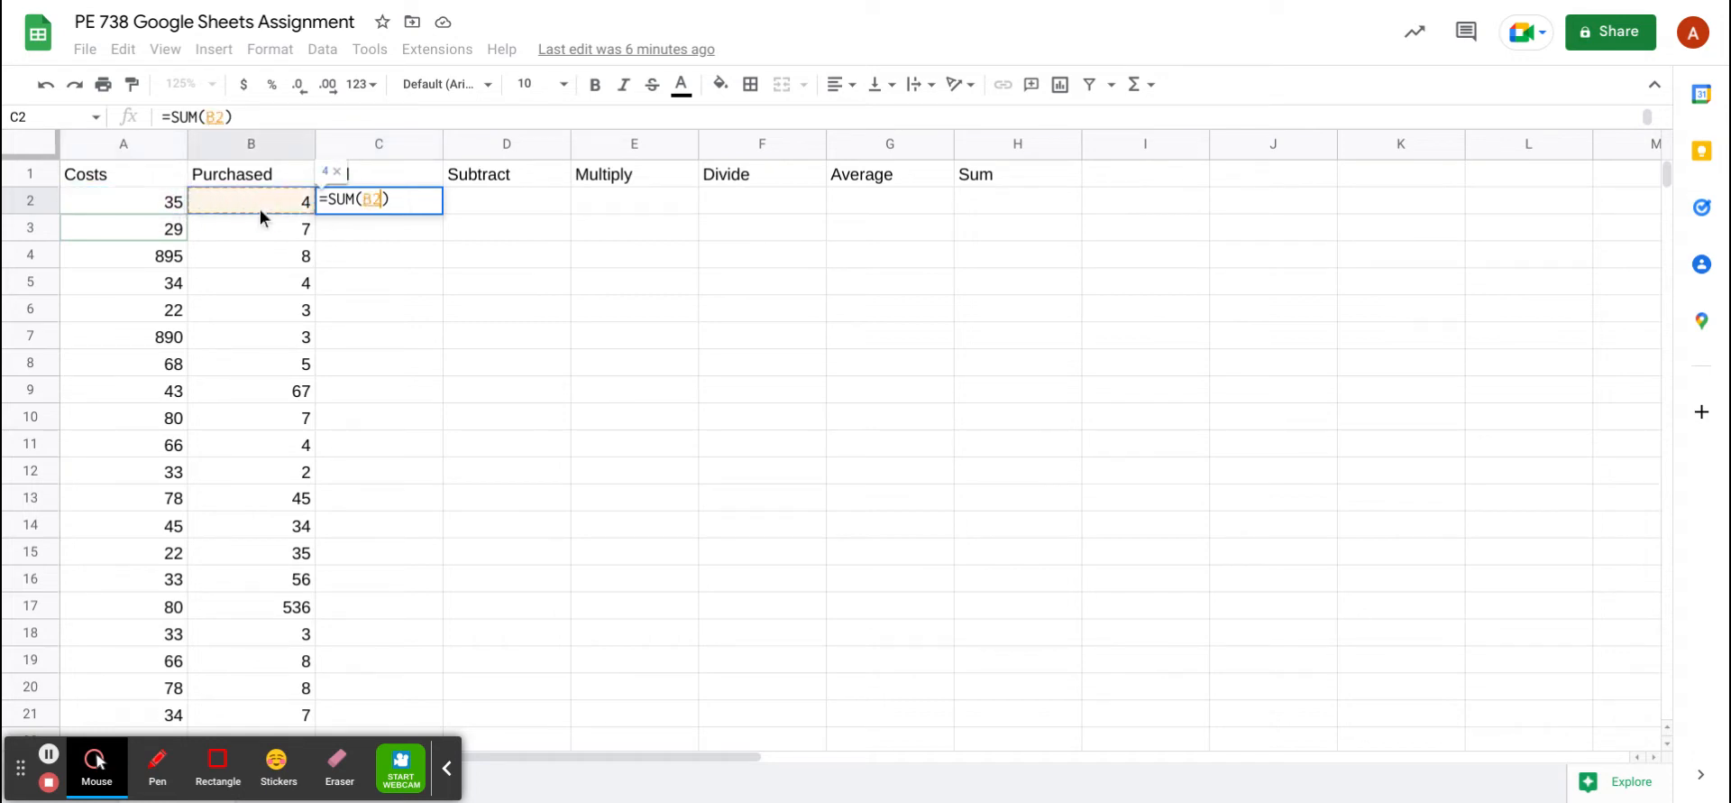
left_click(163, 200)
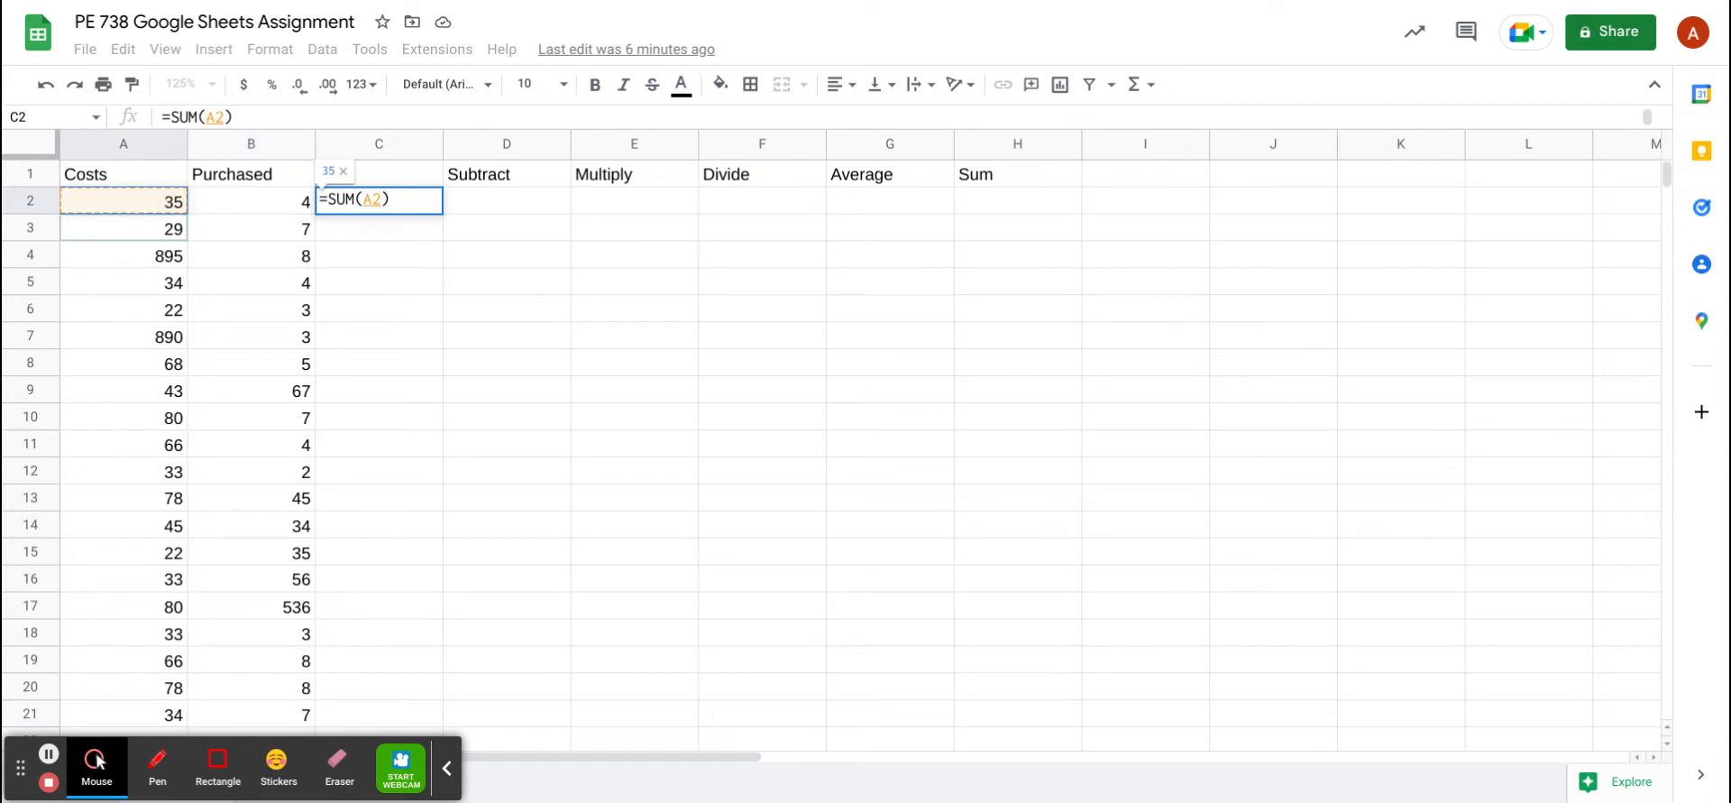
type(",")
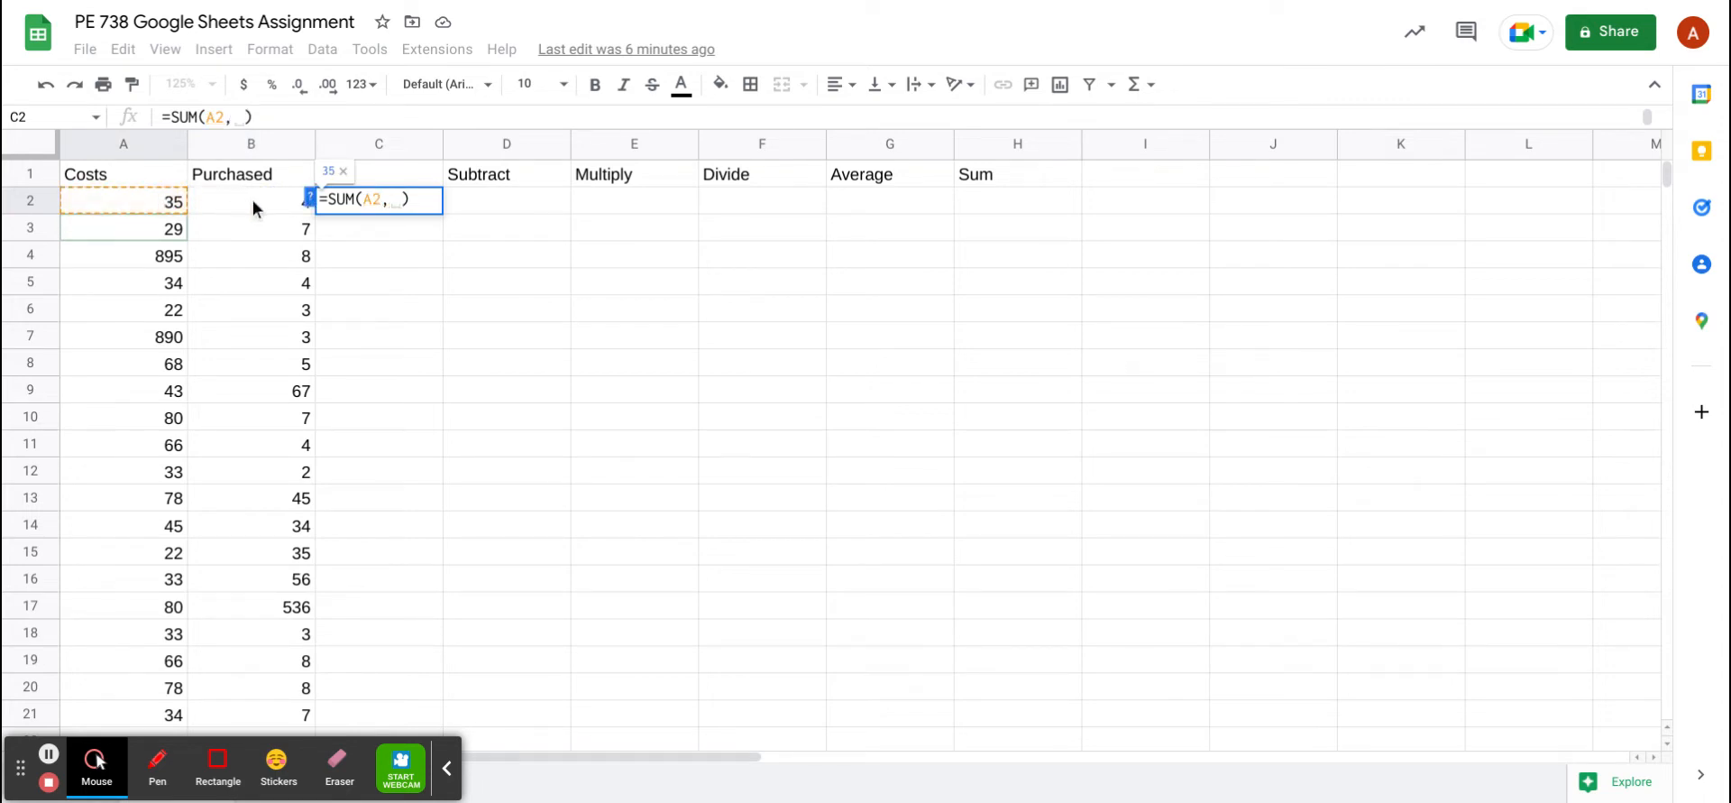
left_click(253, 204)
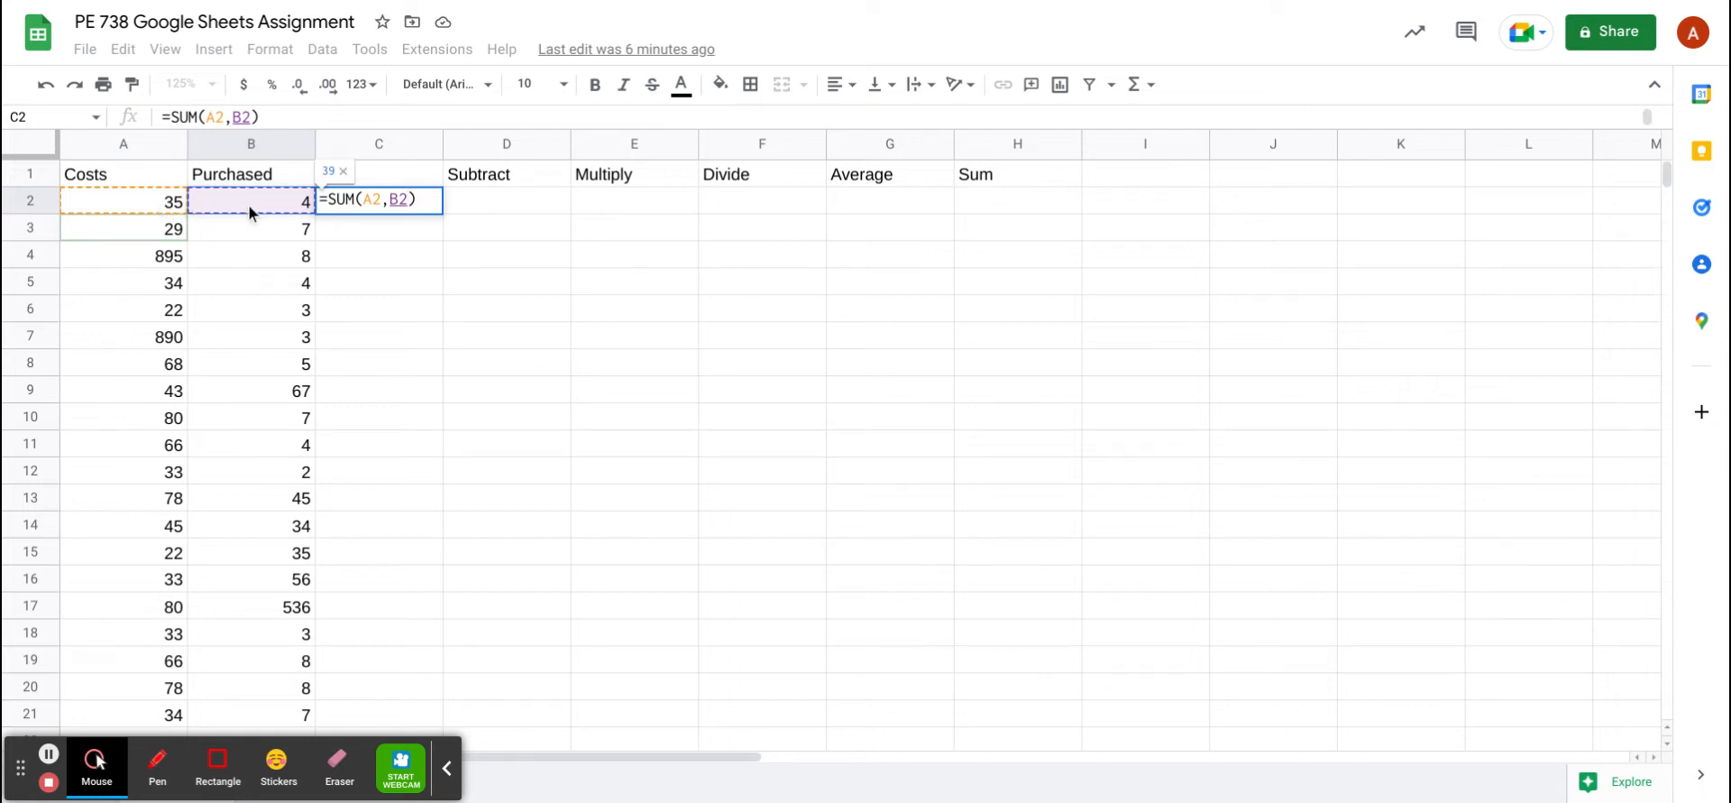
key("Return")
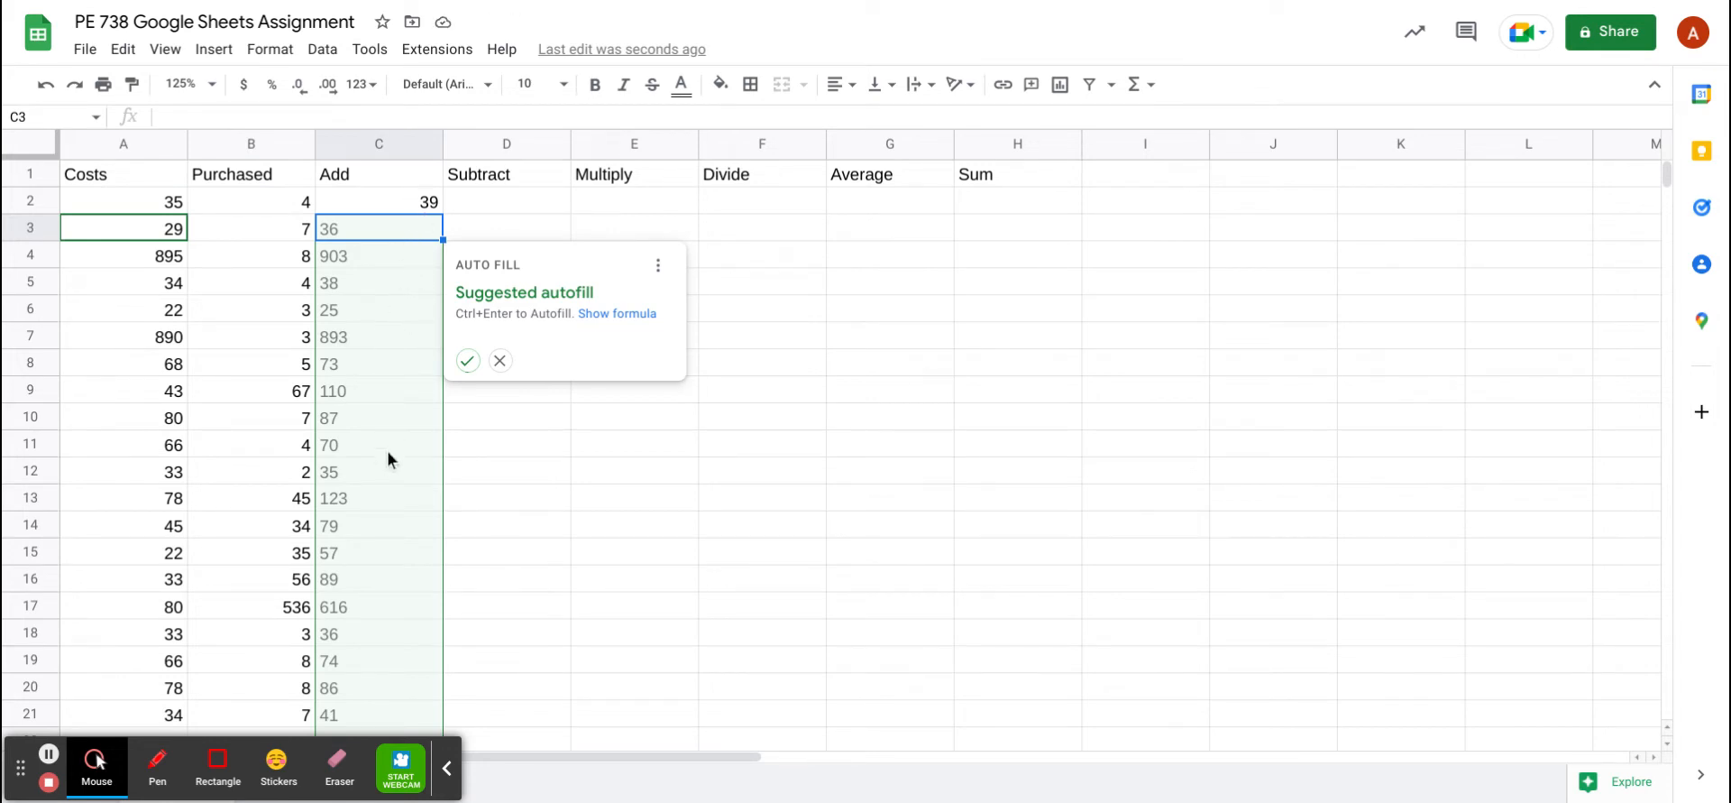
Accept the suggested autofill so the Add column sums Costs and Purchased down to row 33
left_click(467, 361)
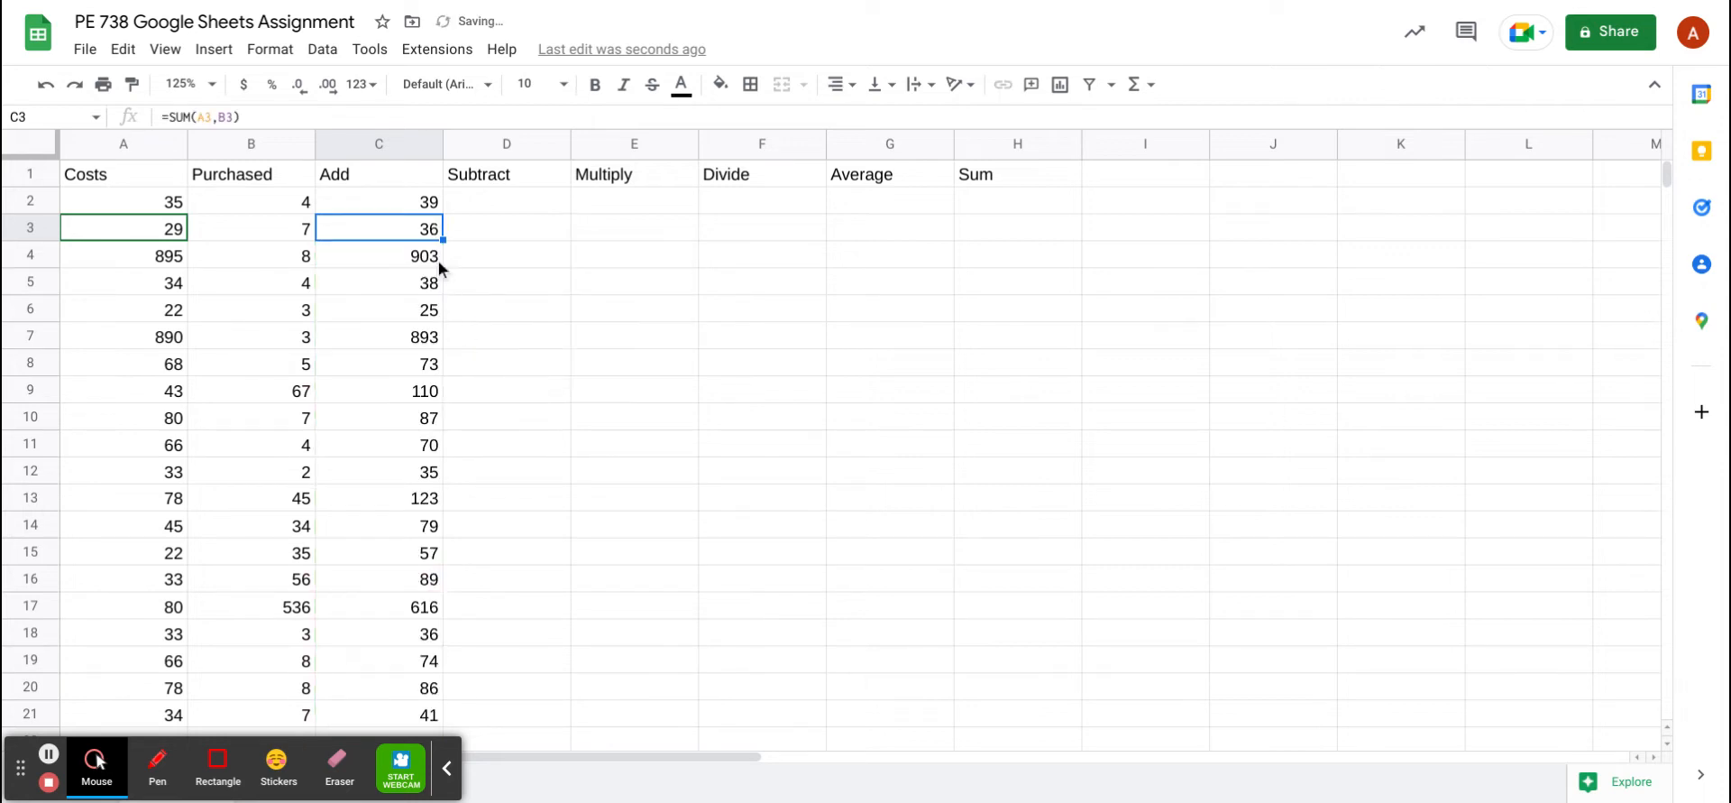
scroll(437, 243, "down", 3)
scroll(437, 250, "down", 4)
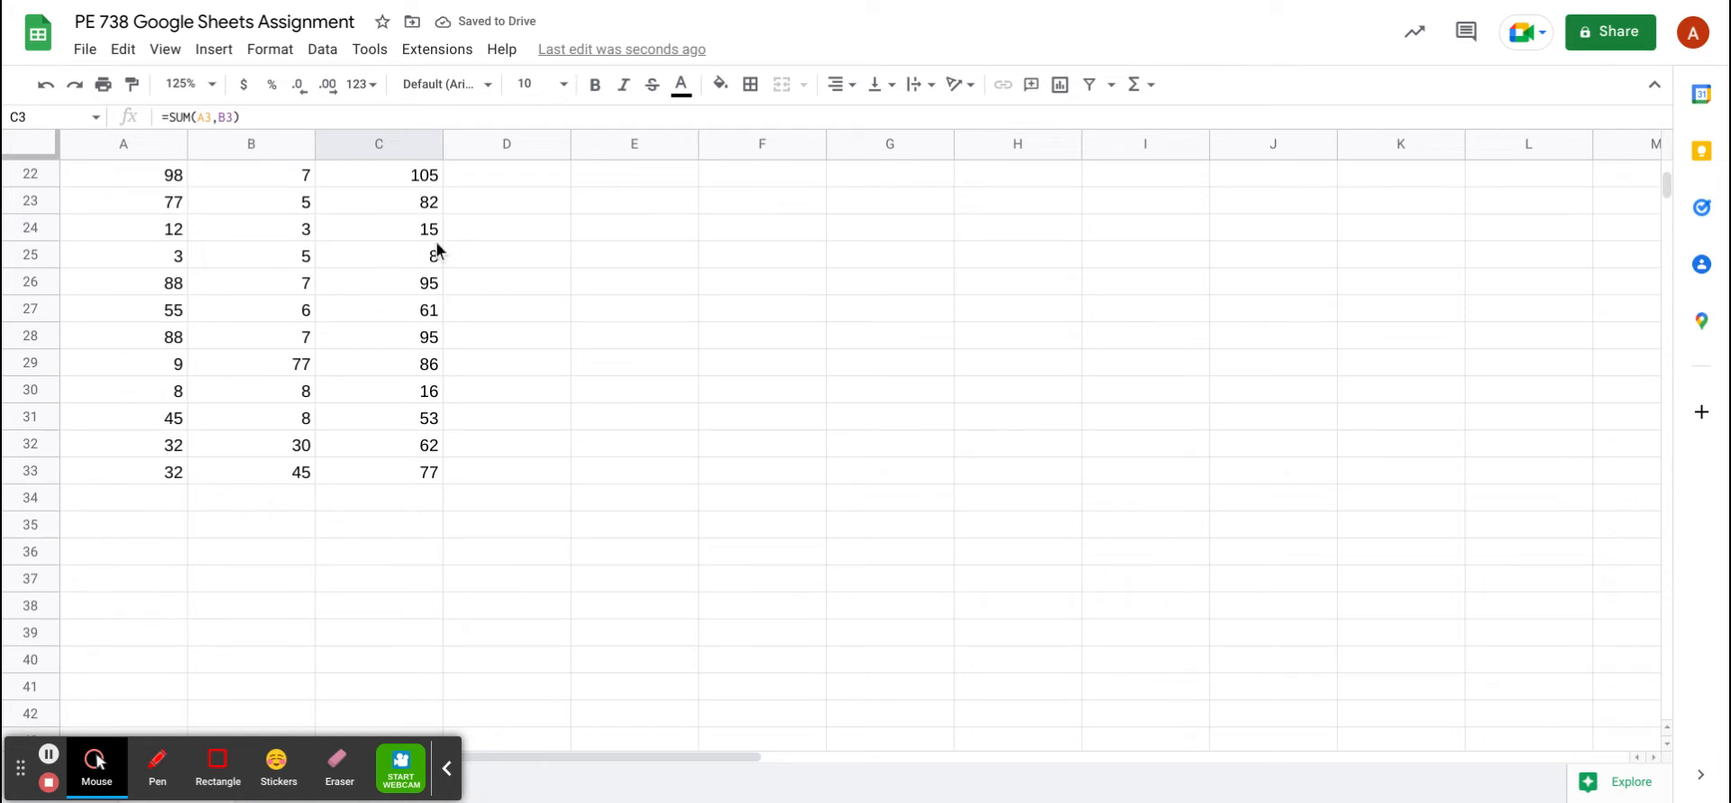
scroll(436, 250, "up", 7)
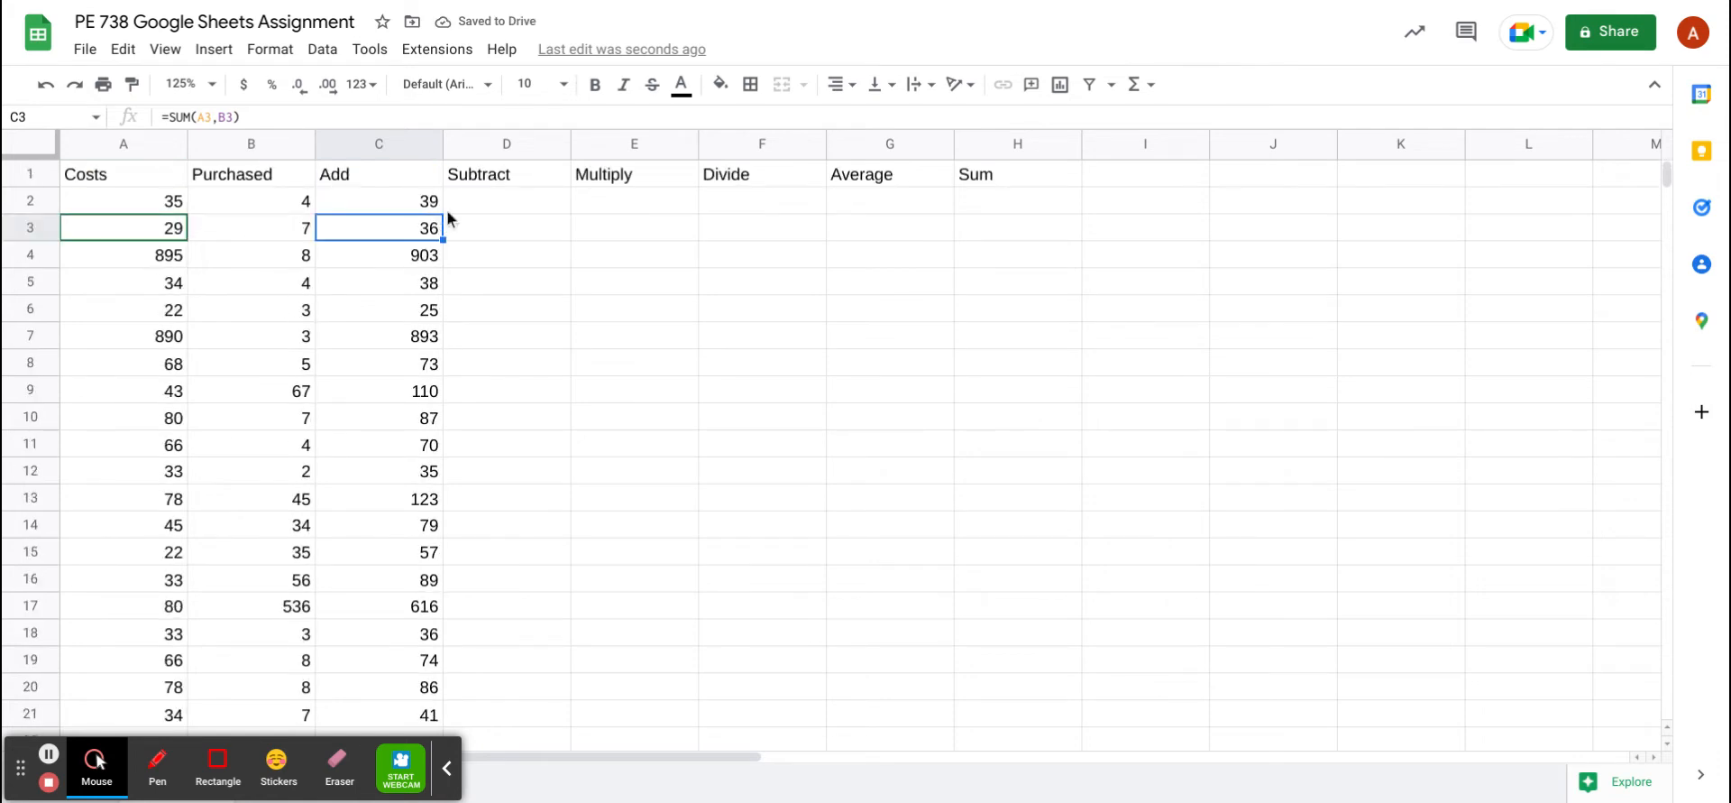
left_click(495, 208)
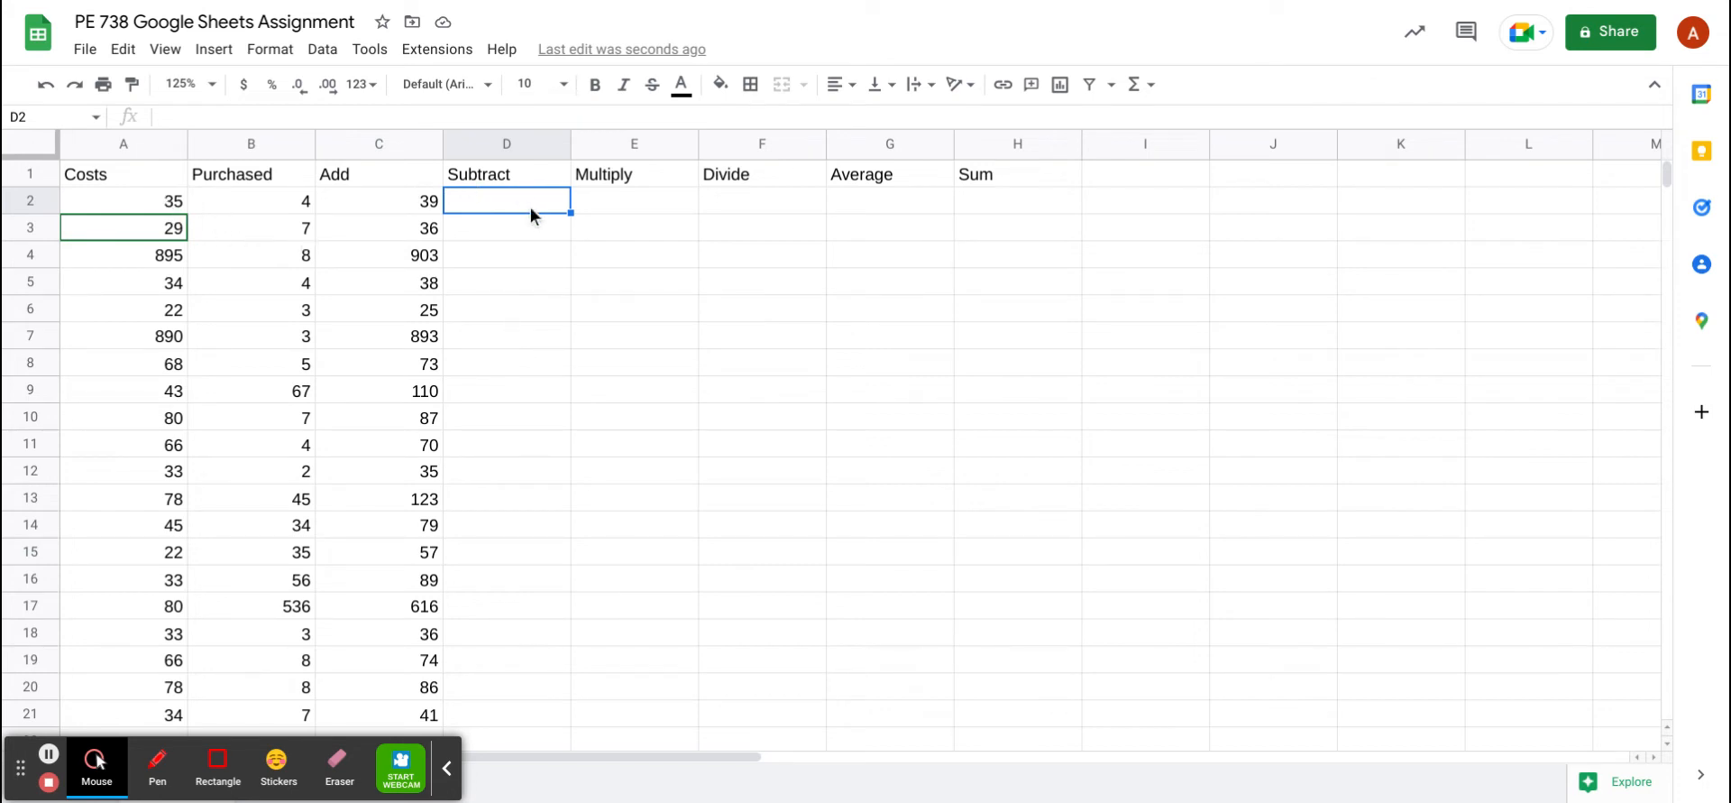
Enter =(A2-B2) in D2, giving 31, and decline the autofill suggestion
type("=")
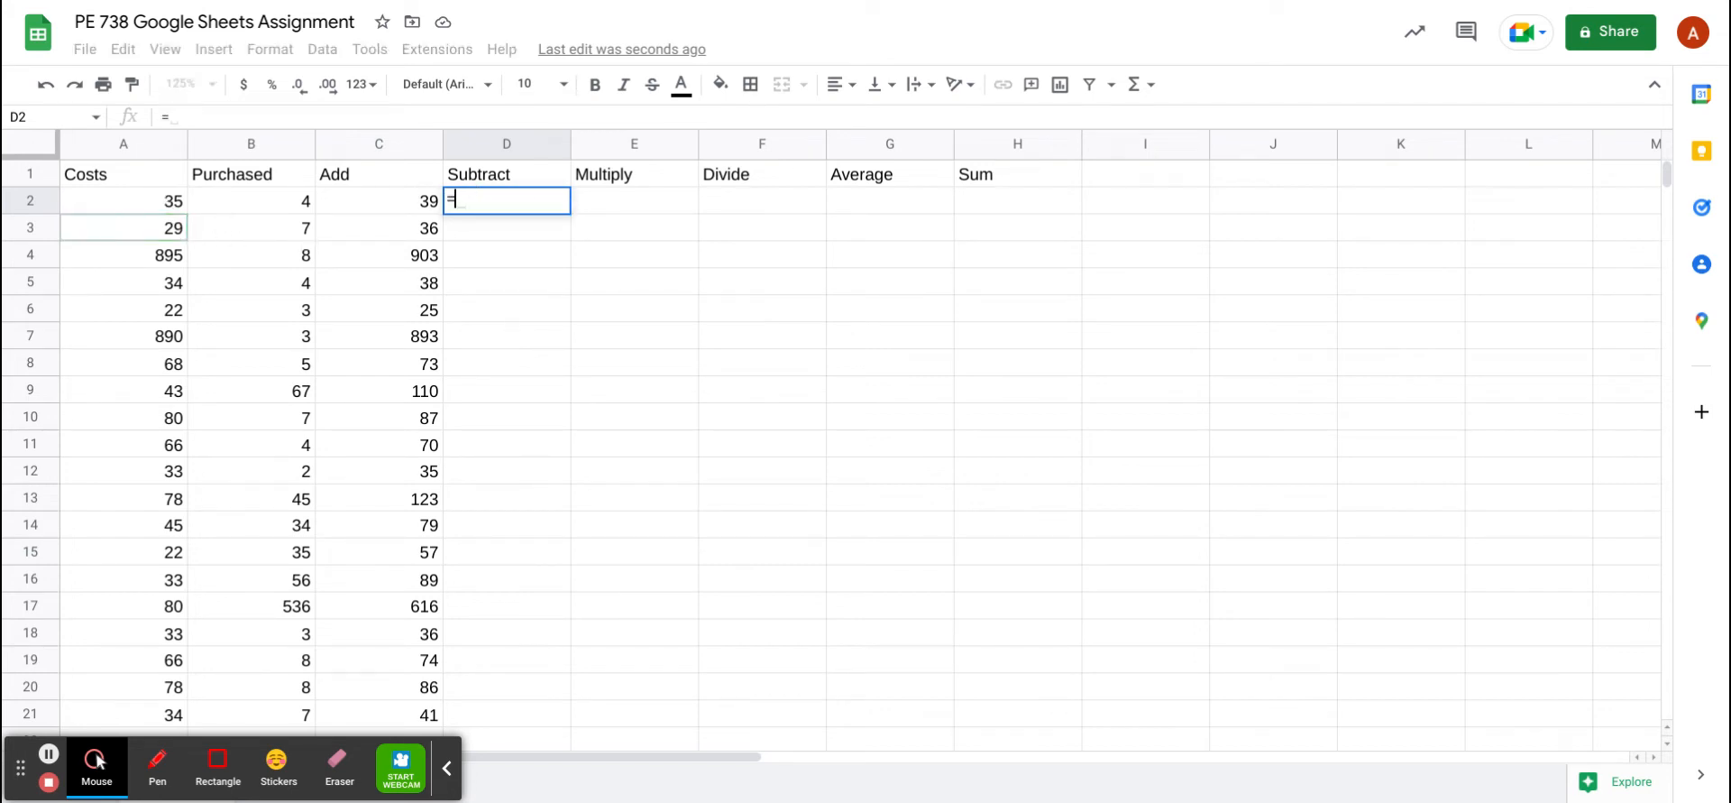
type("(")
left_click(126, 206)
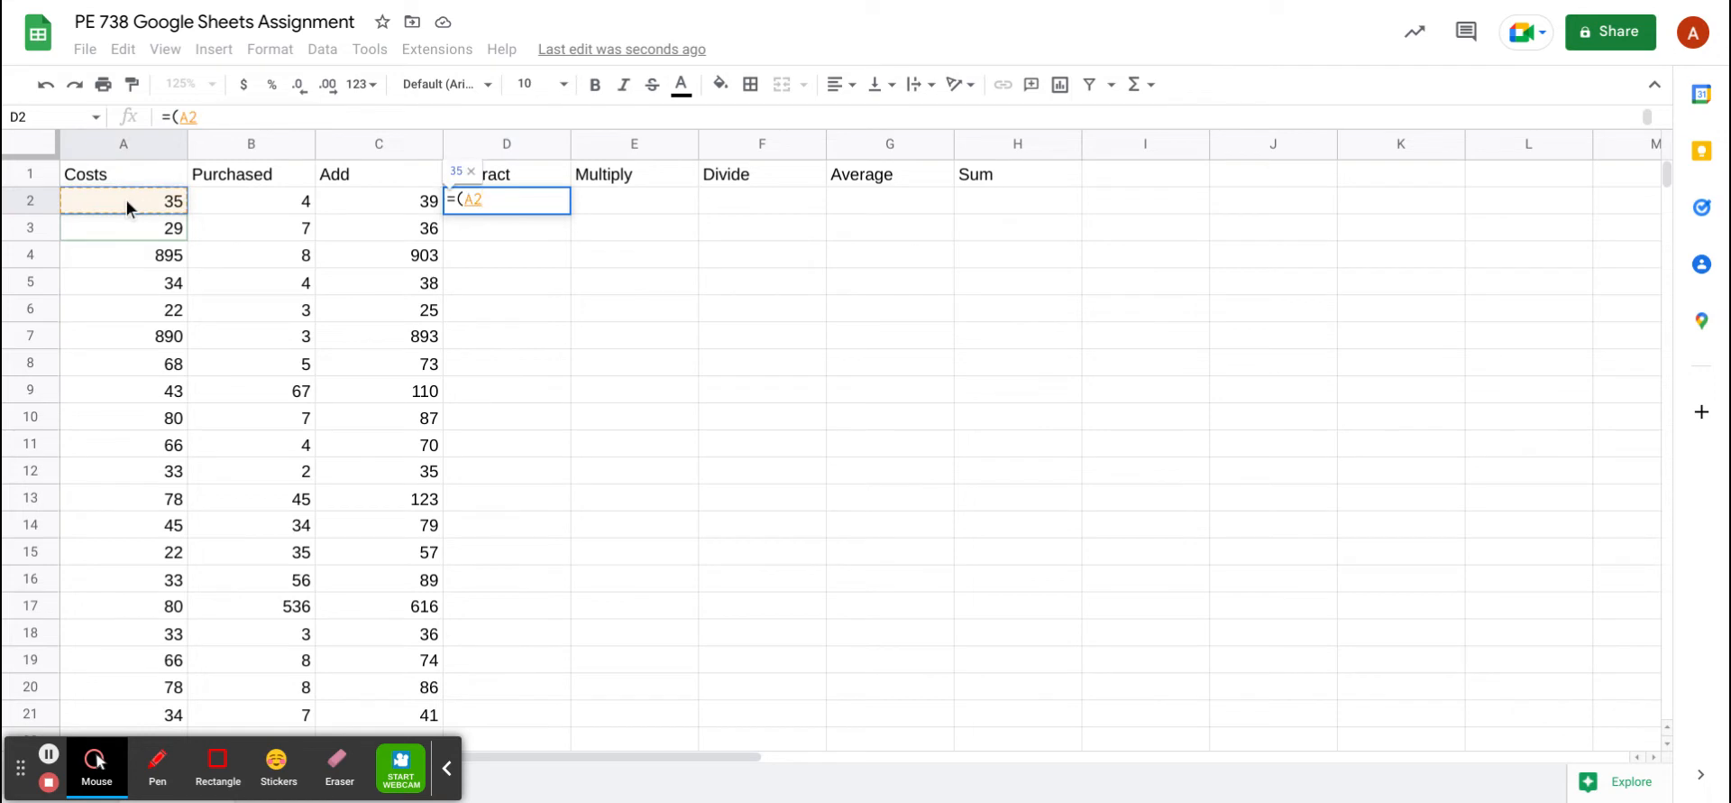
type("-")
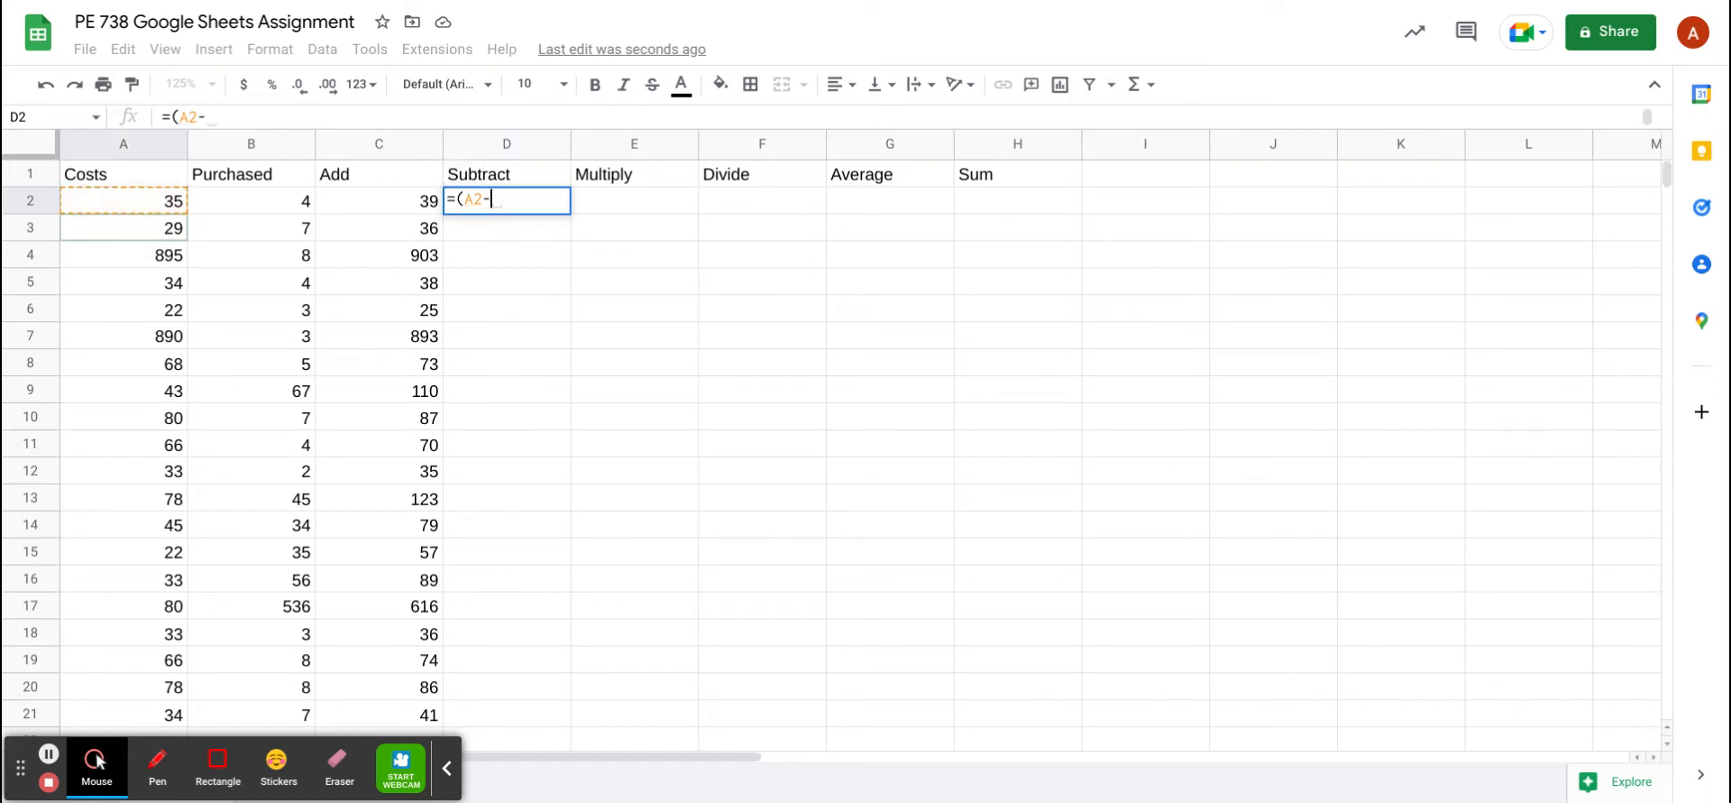
left_click(229, 201)
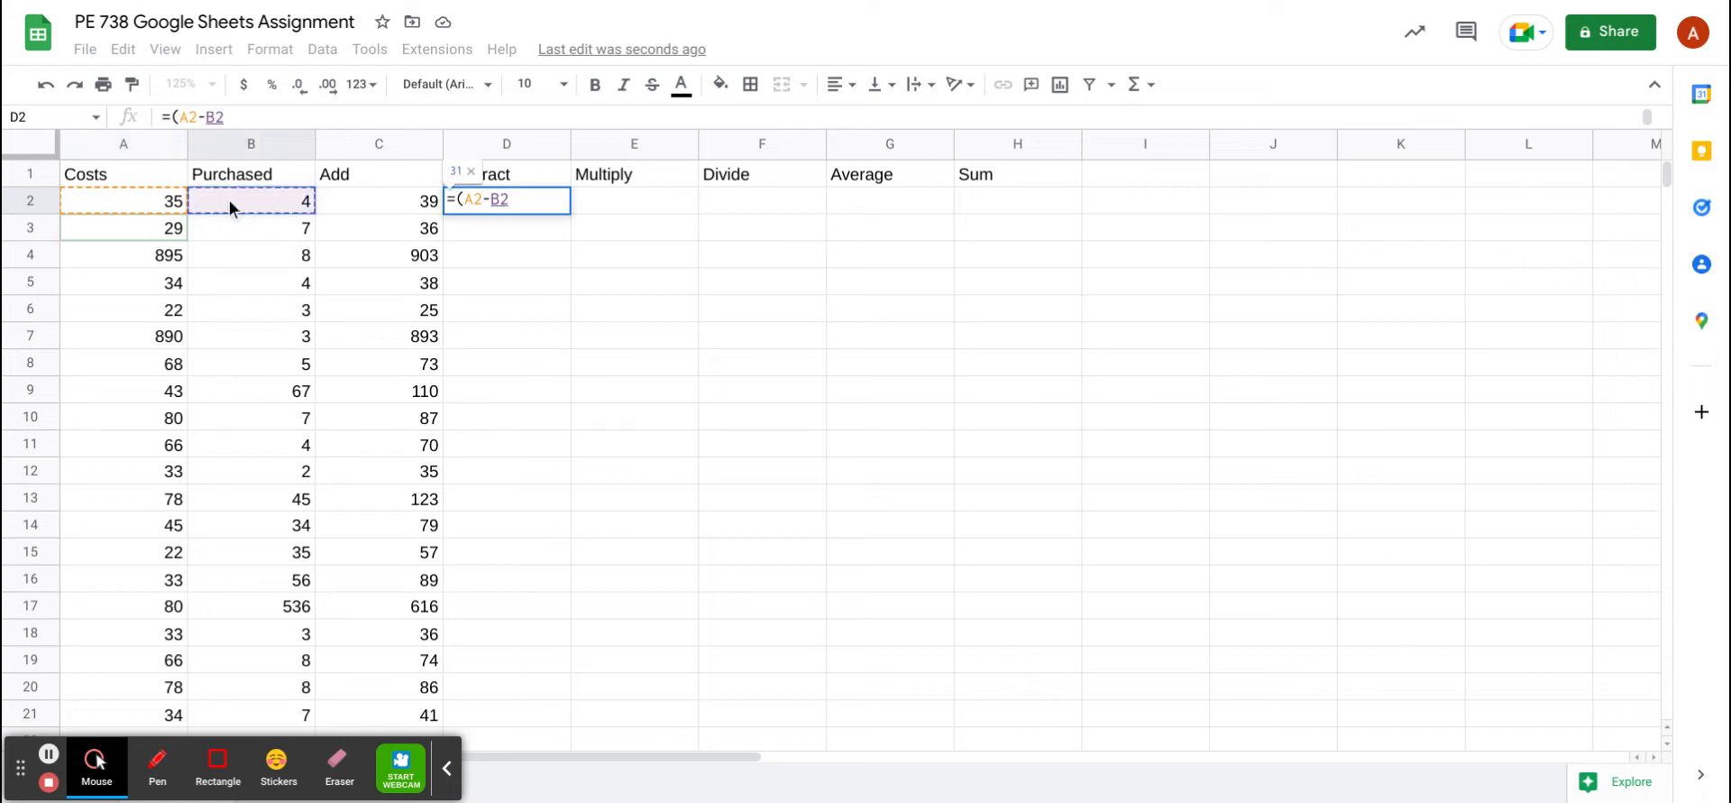
type(")")
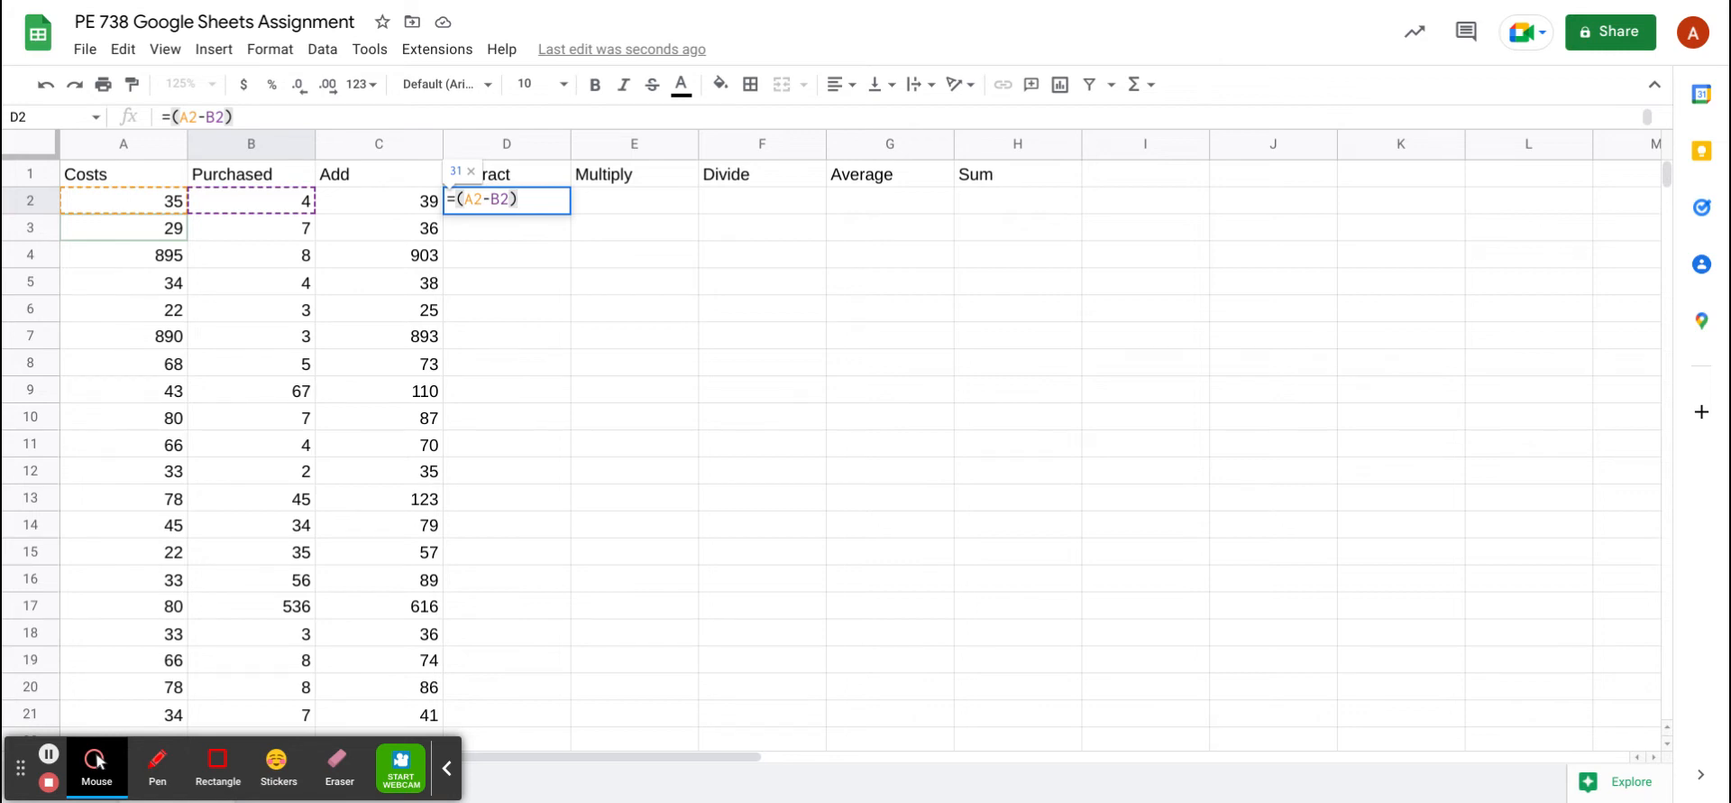
key("Return")
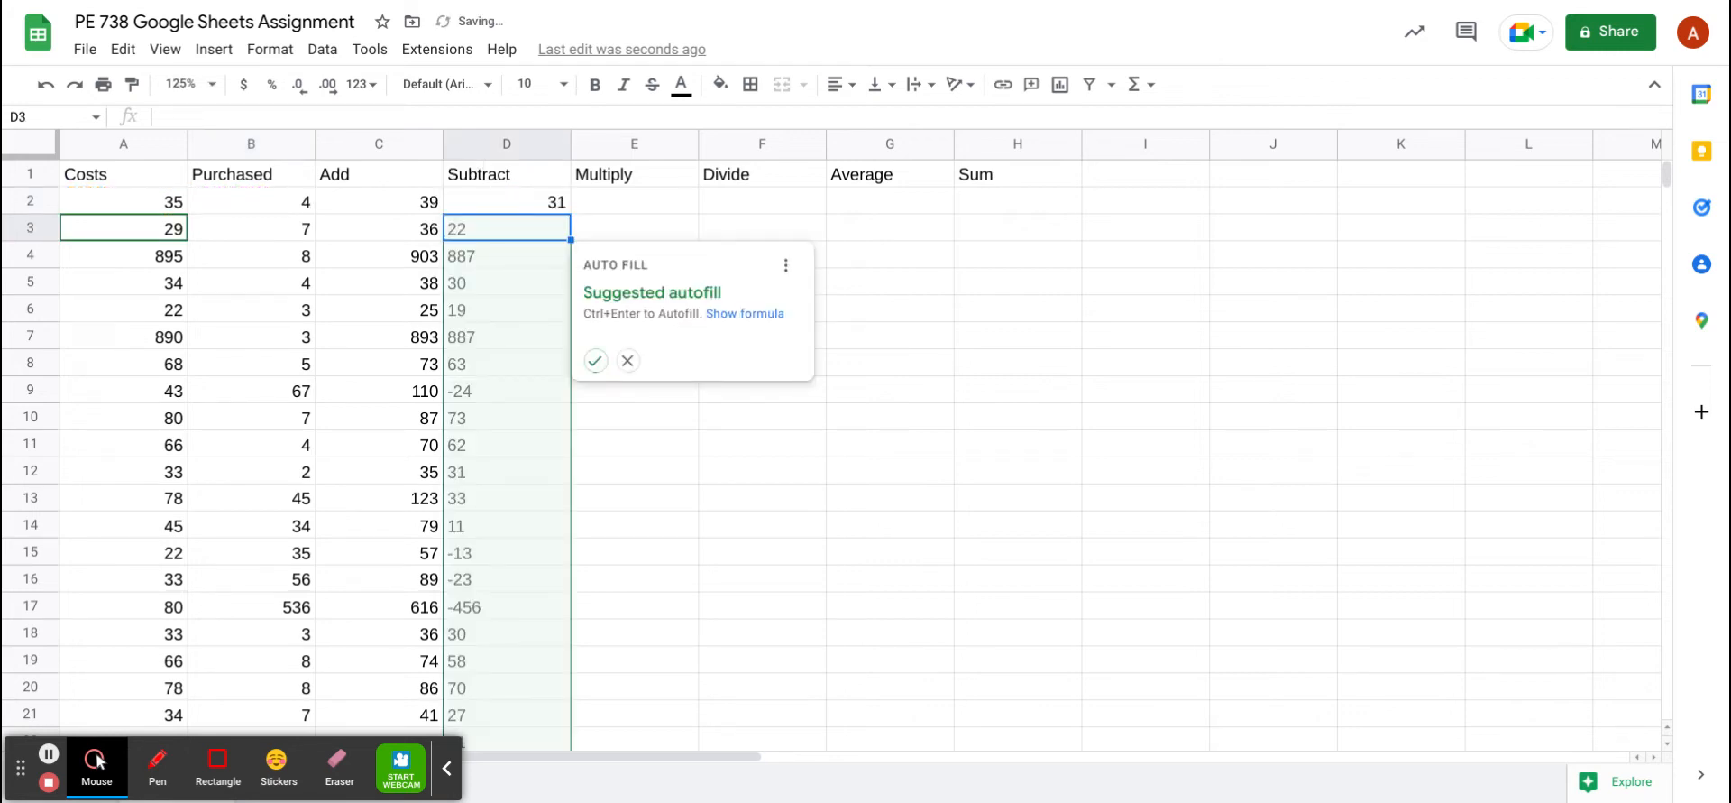
left_click(629, 361)
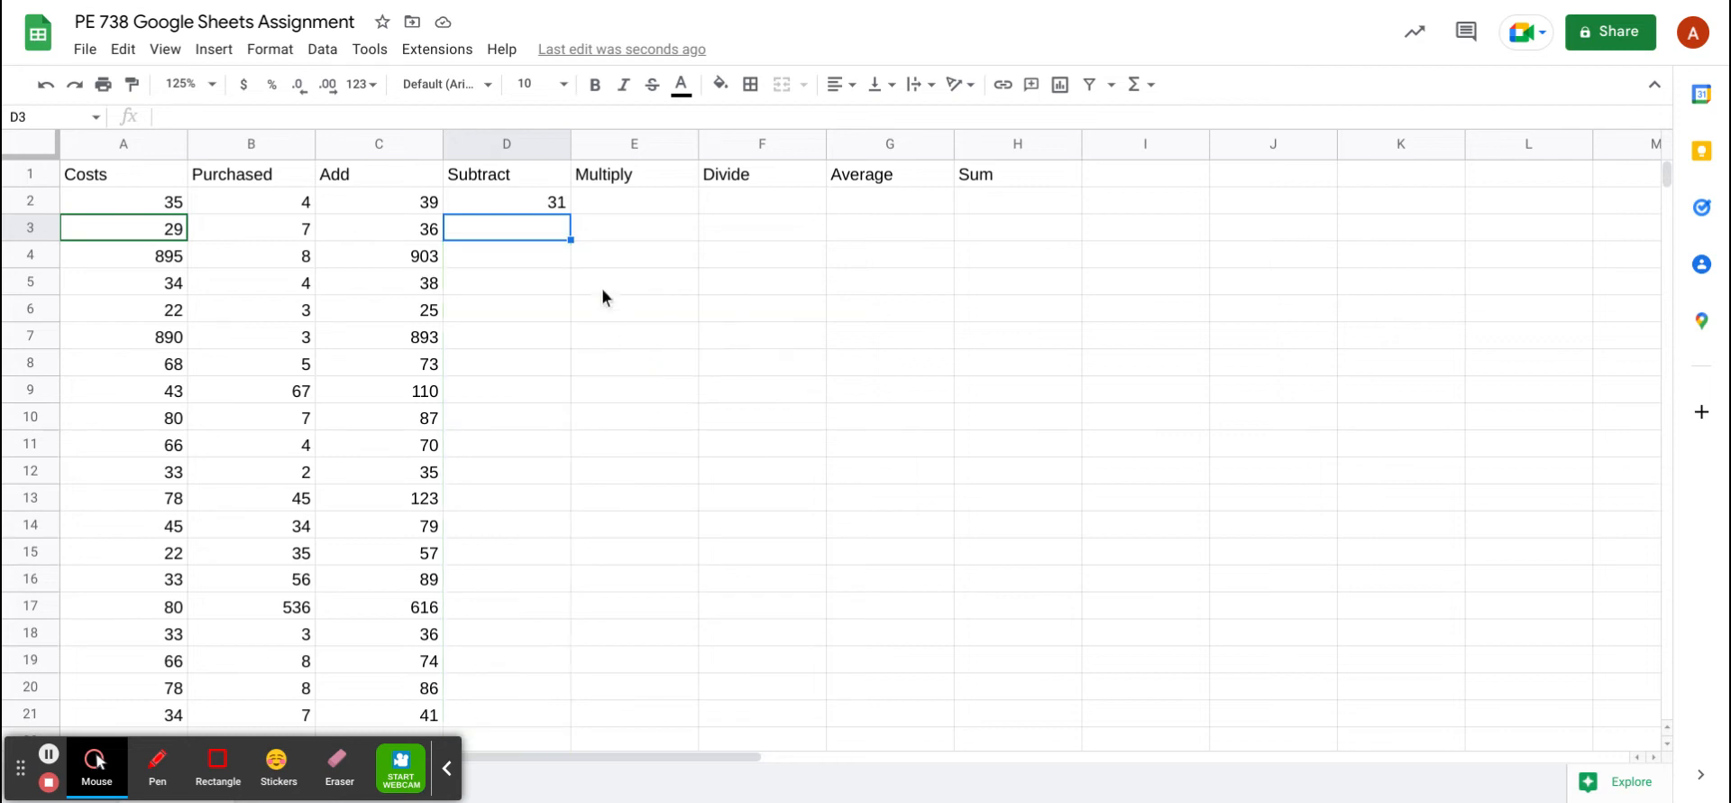
left_click(528, 206)
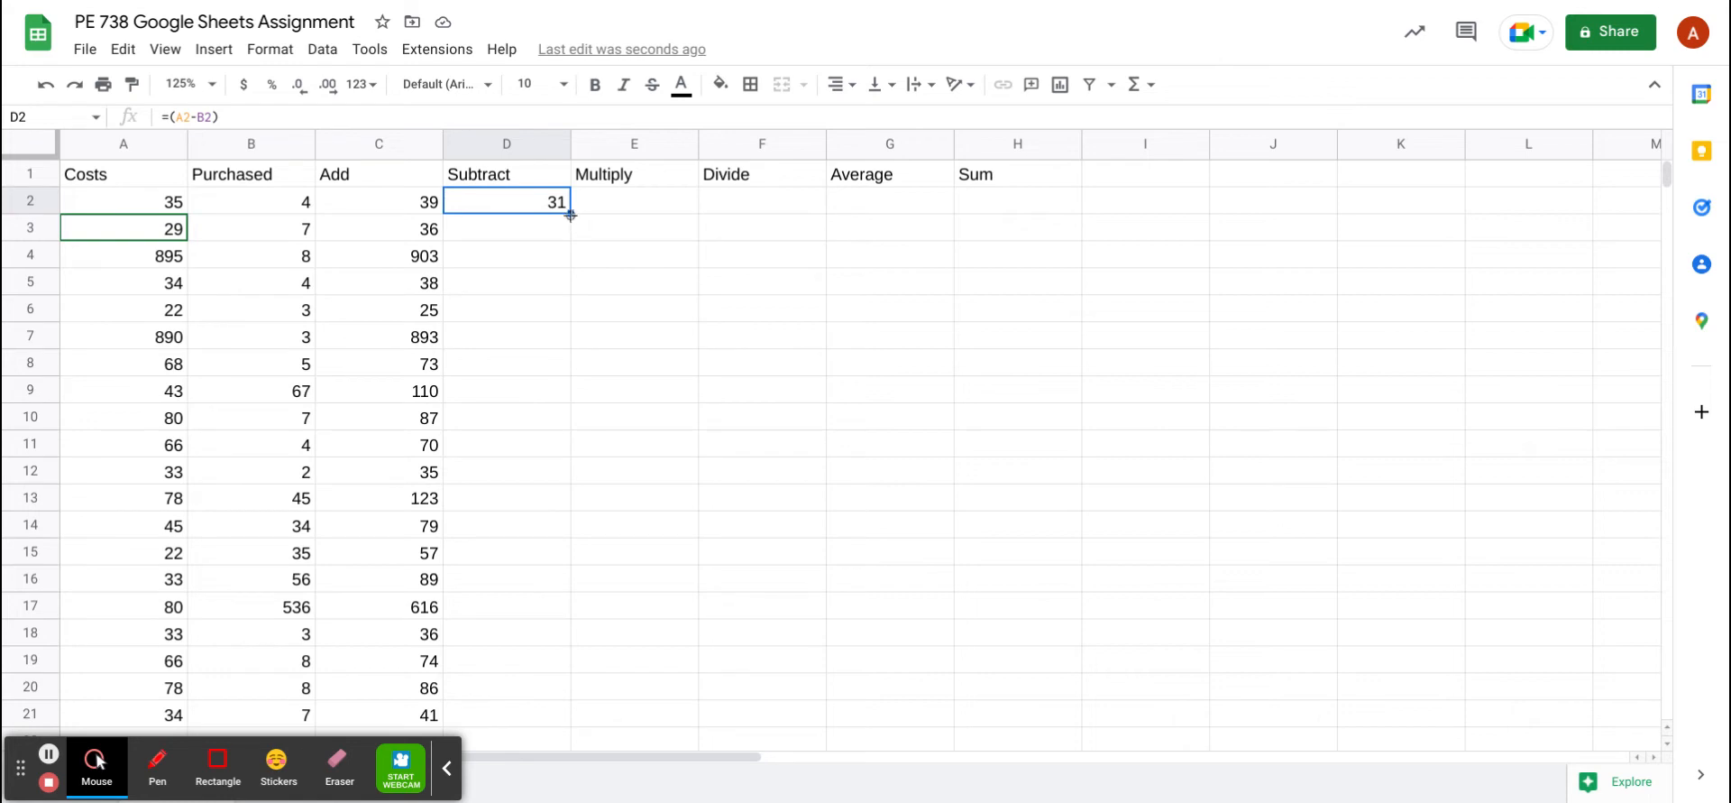
Drag D2's =(A2-B2) formula down to D33 so each row shows Costs minus Purchased
left_click_drag(571, 215, 548, 522)
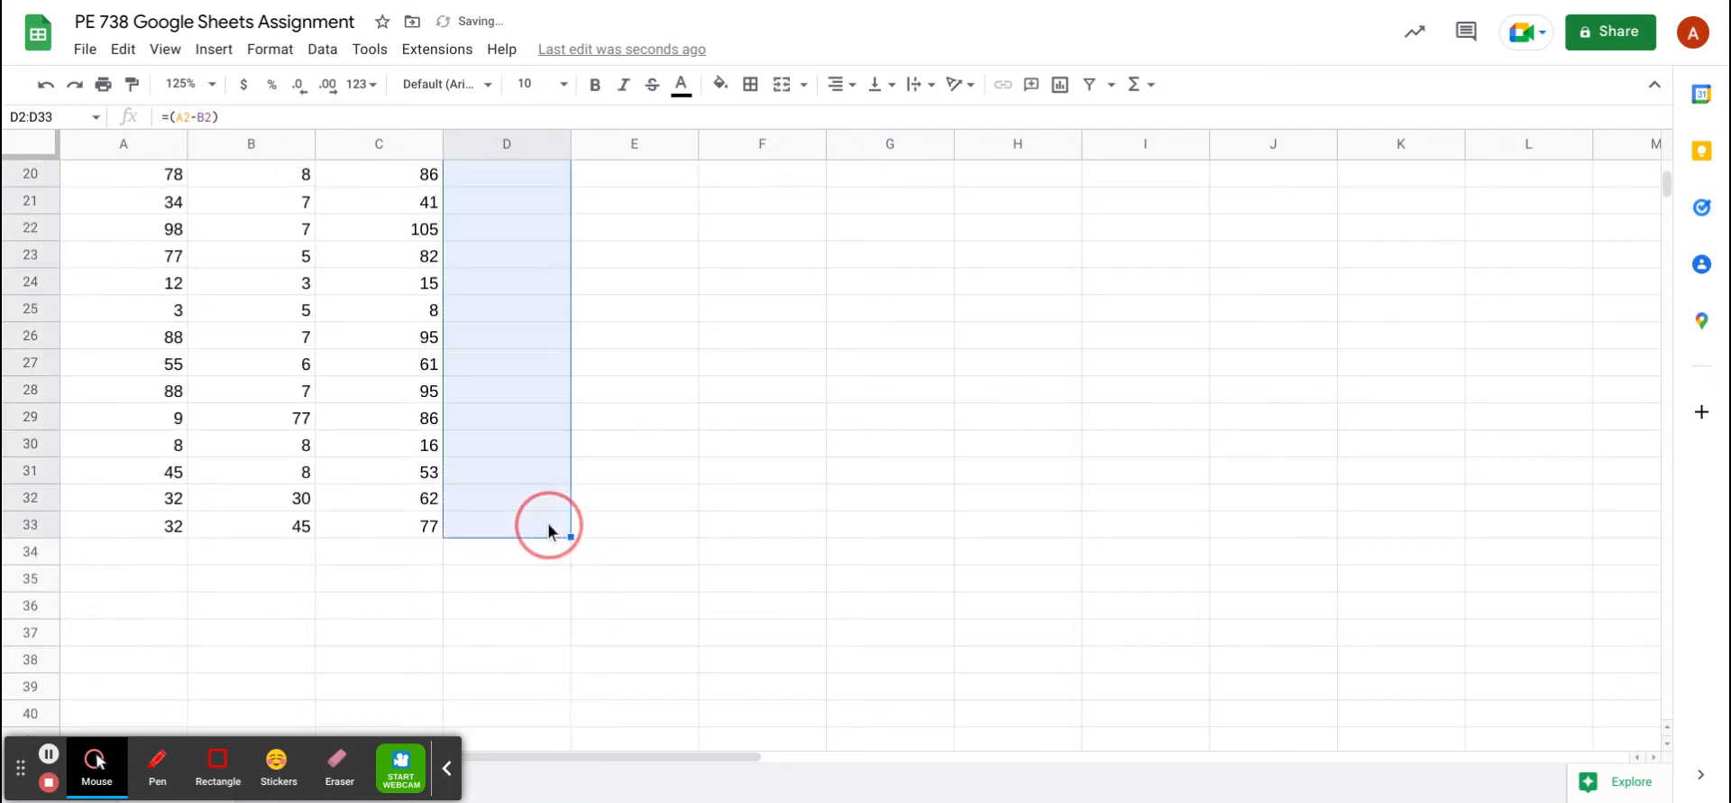
left_click(646, 516)
scroll(645, 517, "up", 6)
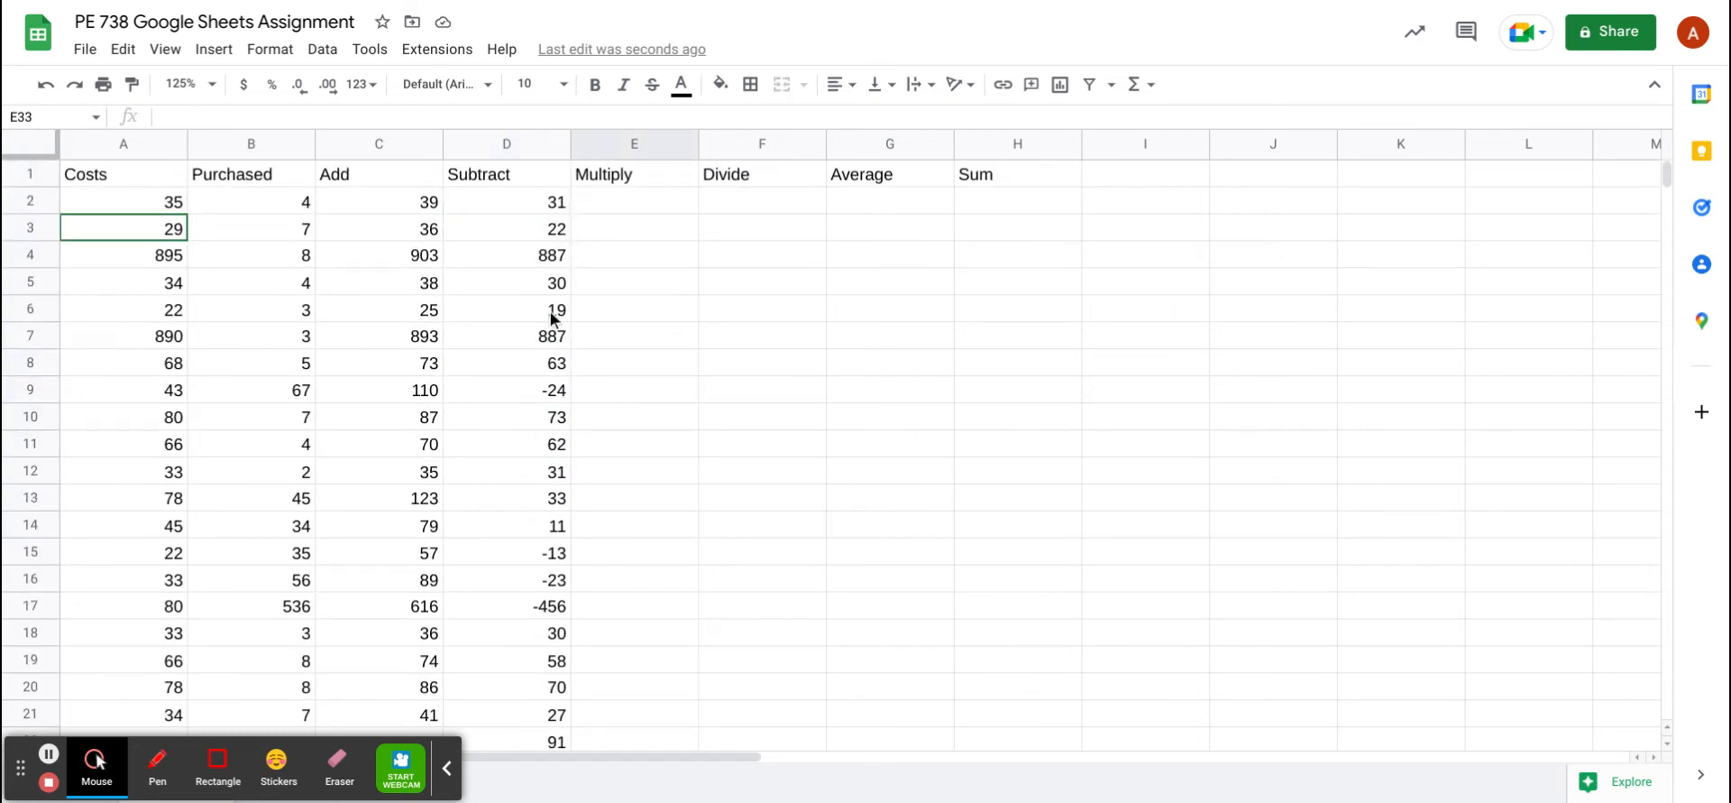
left_click(652, 204)
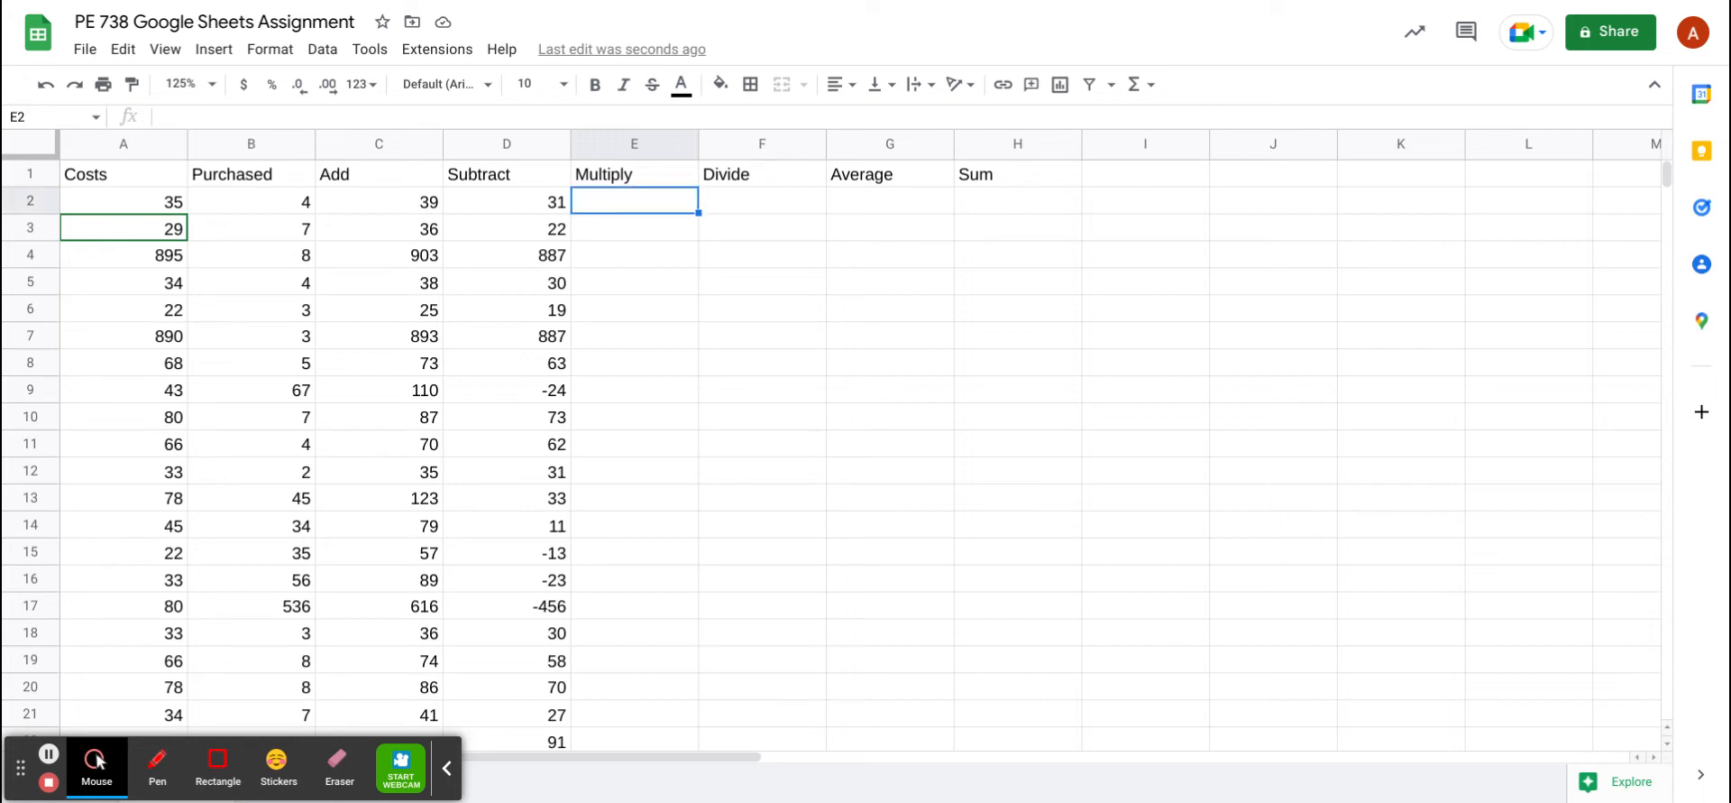
Enter =(A2*B2) in E2, giving 140, and decline the autofill suggestion
type("=")
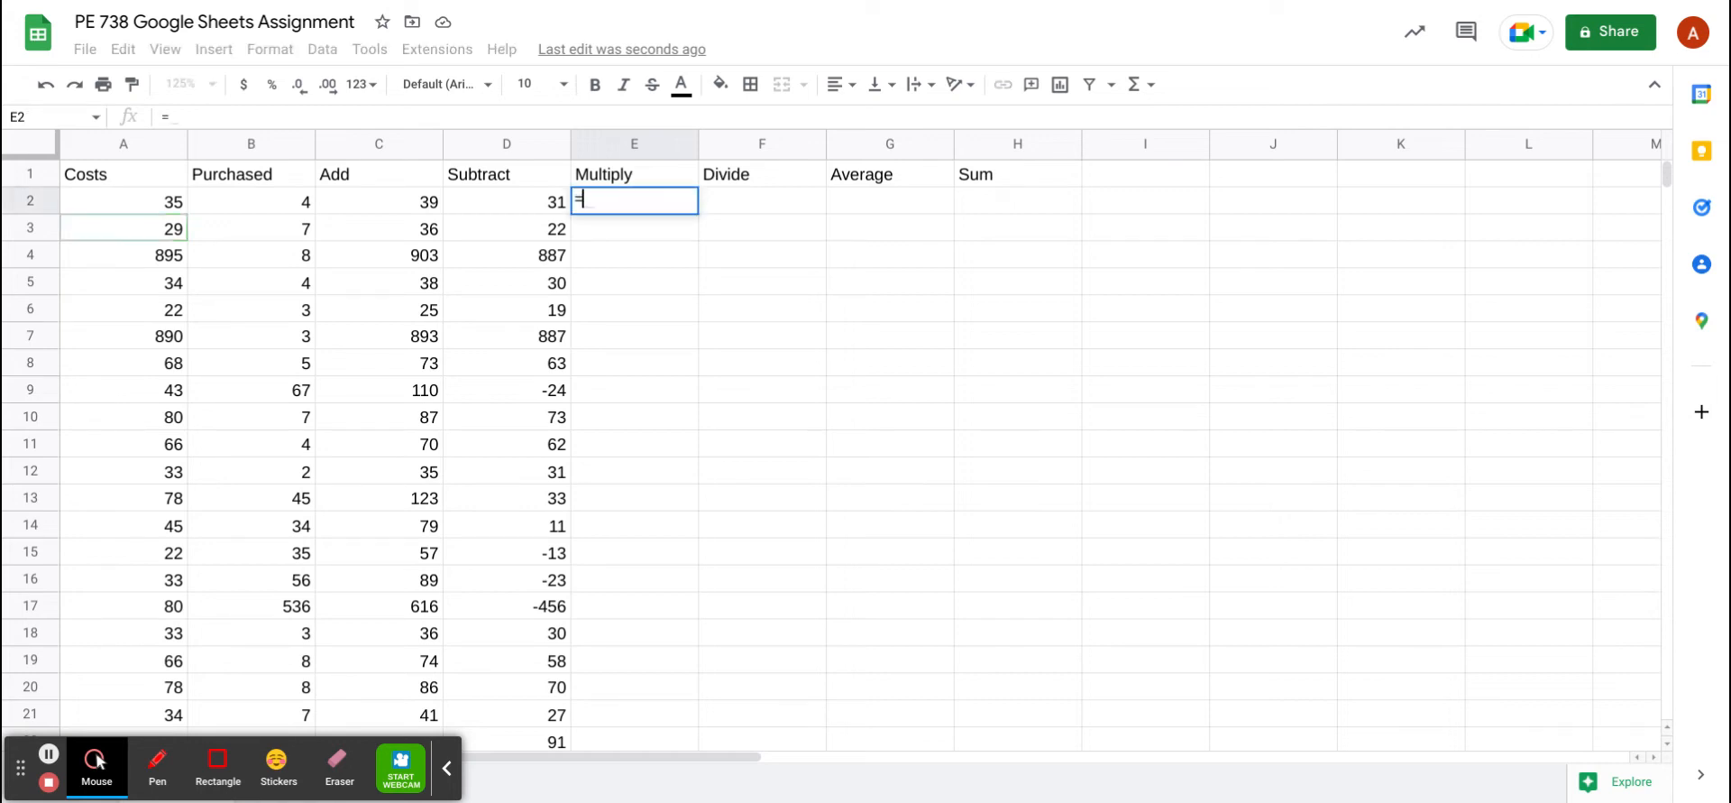
type("(")
left_click(179, 202)
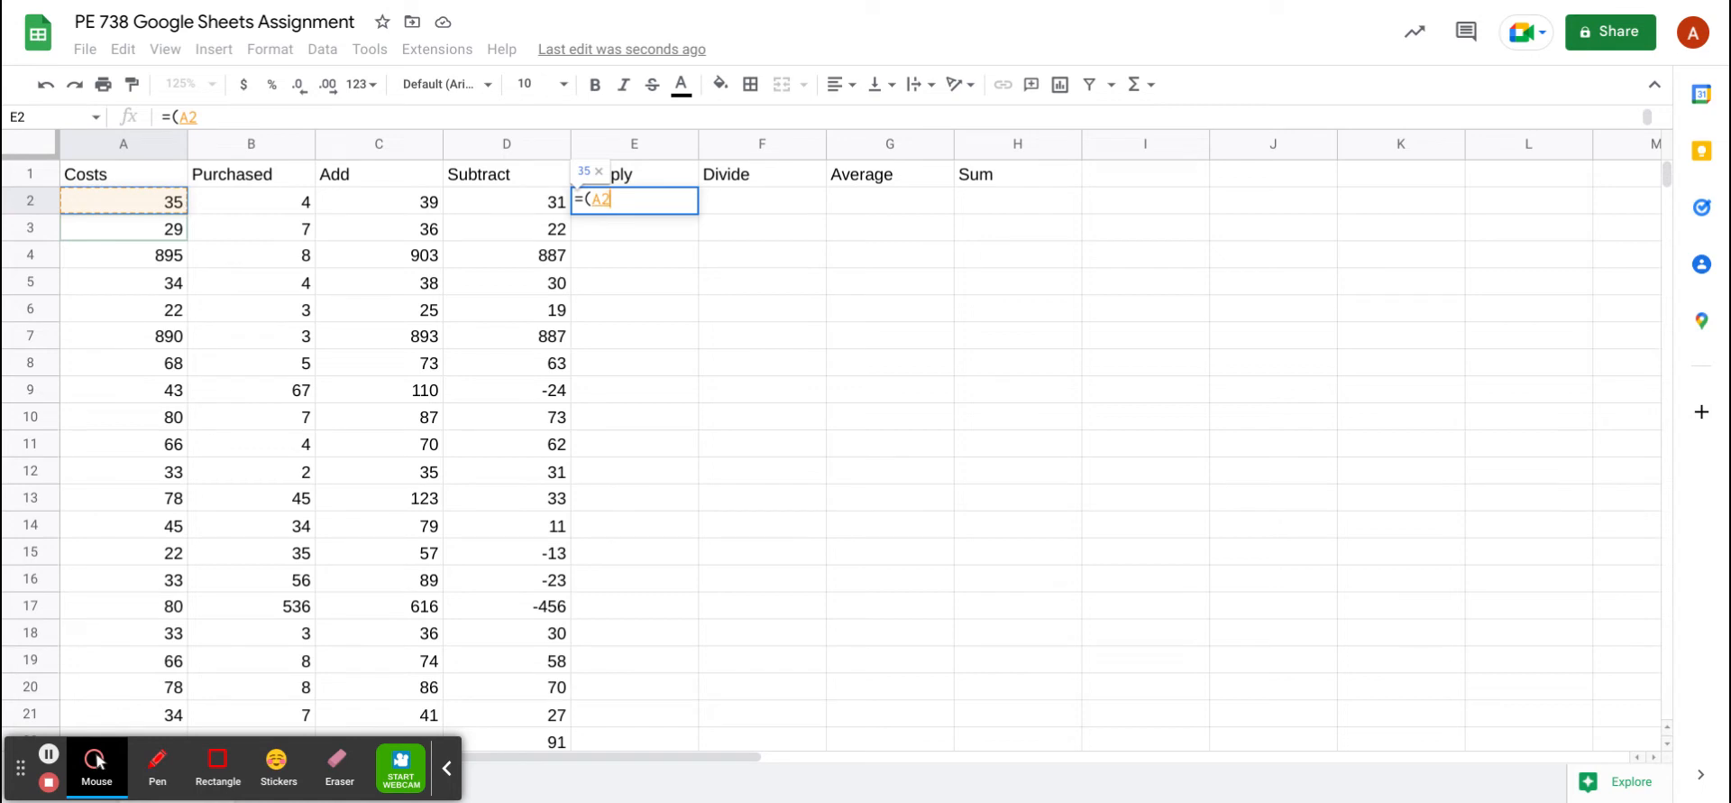
type("*")
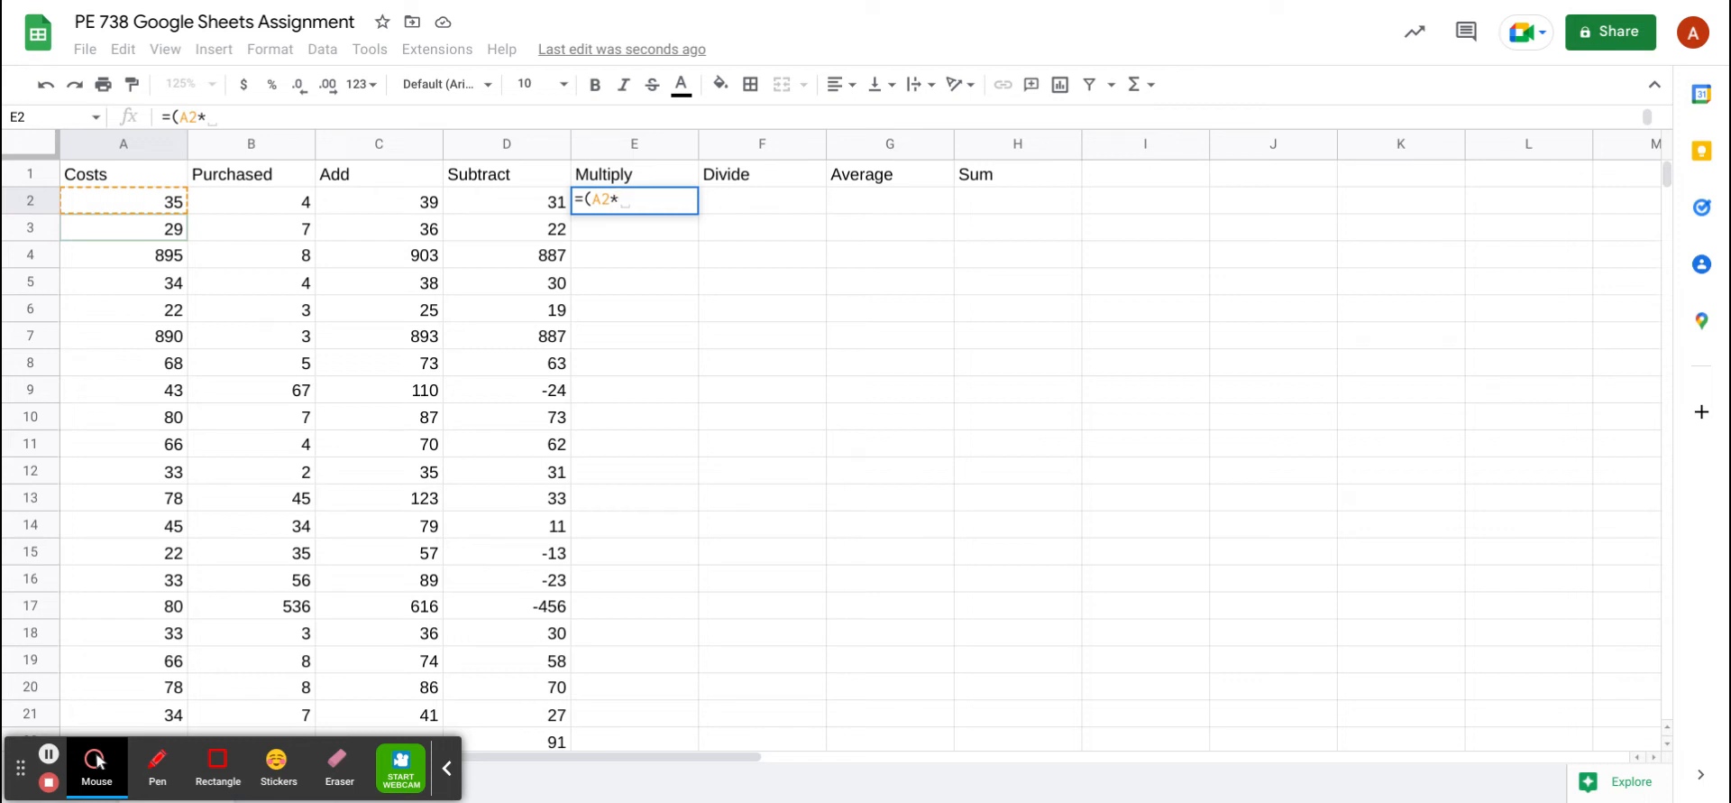
type("B2")
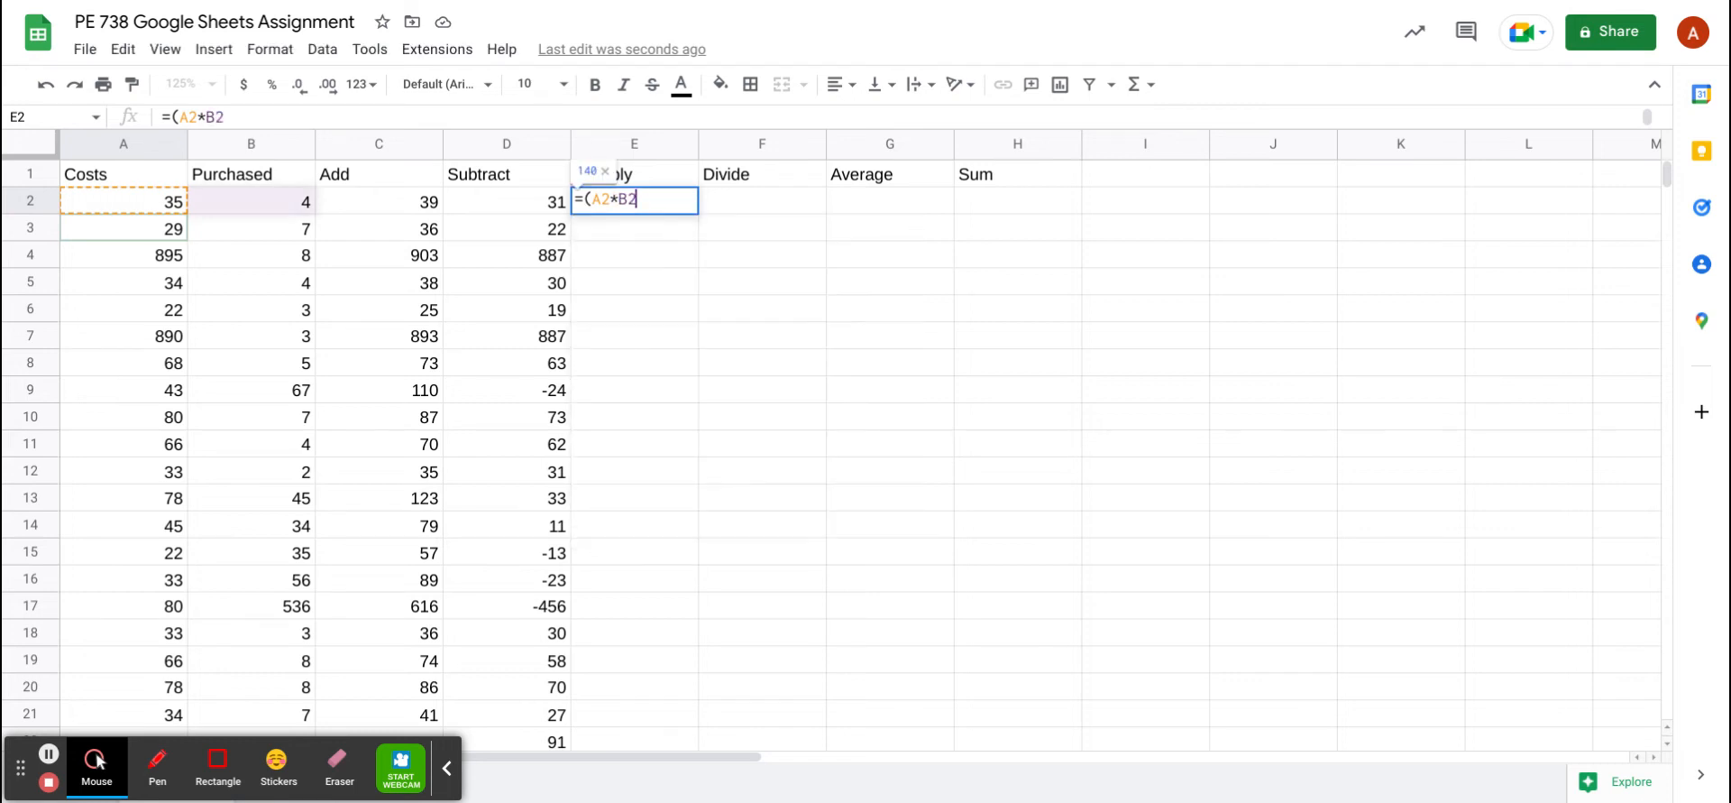
type(")")
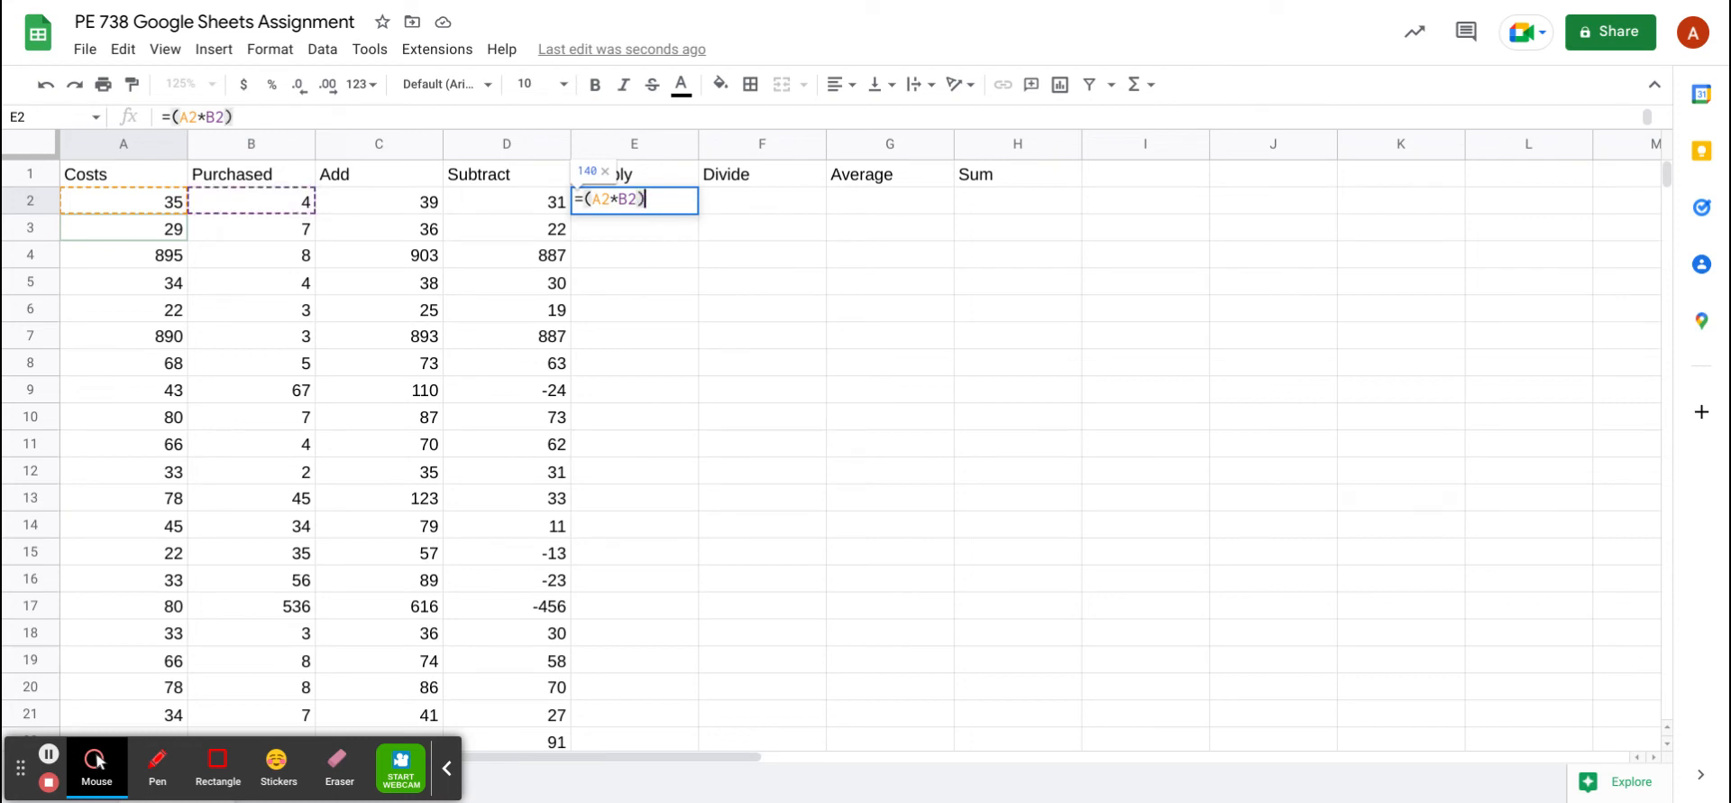
key("Return")
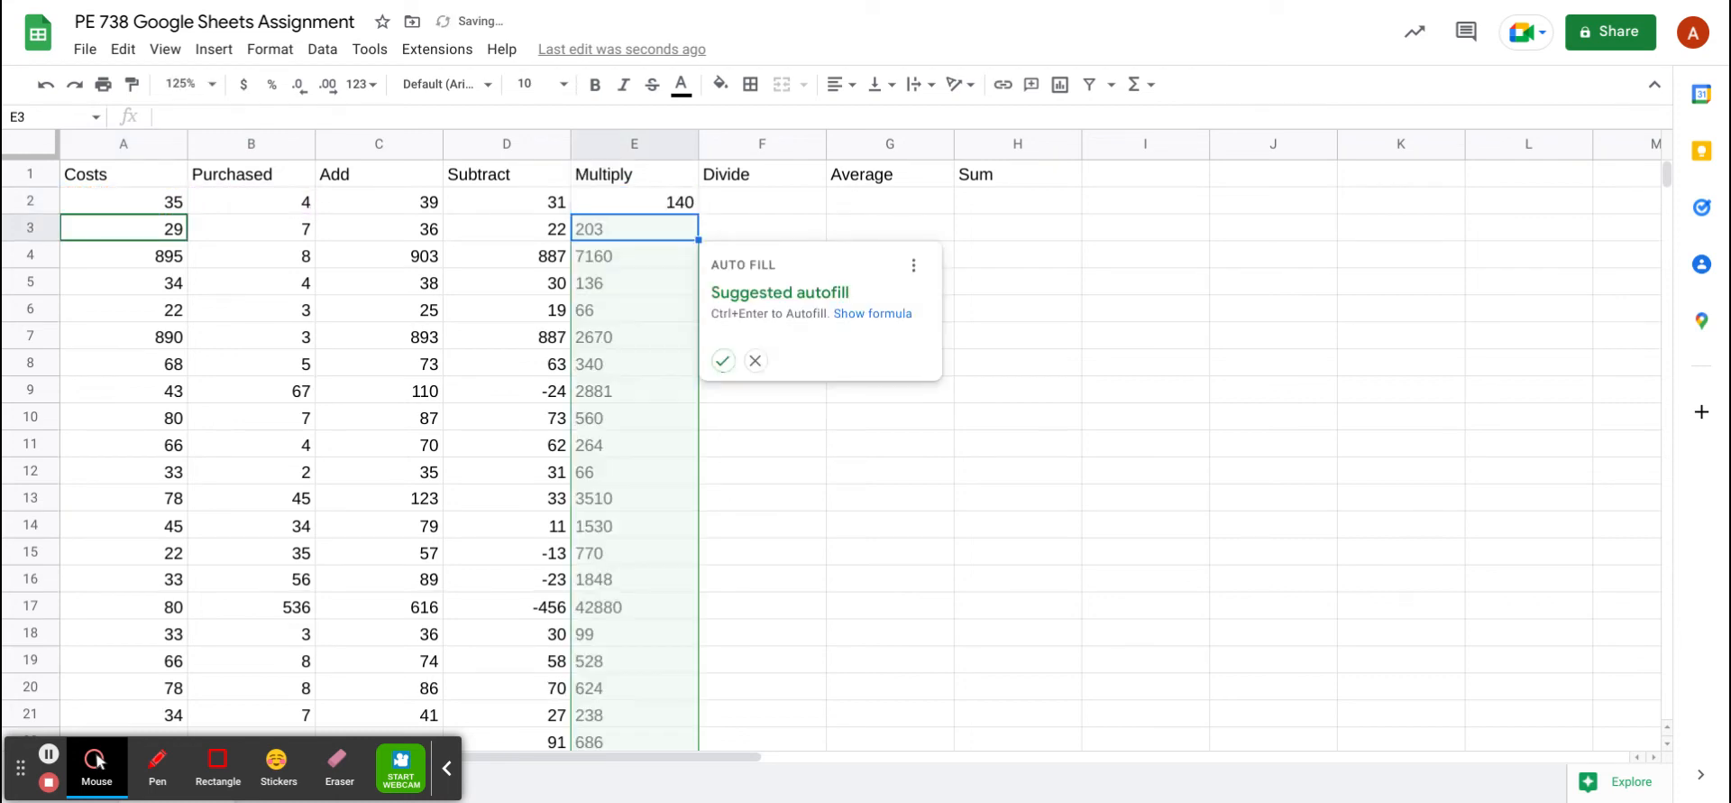
left_click(635, 201)
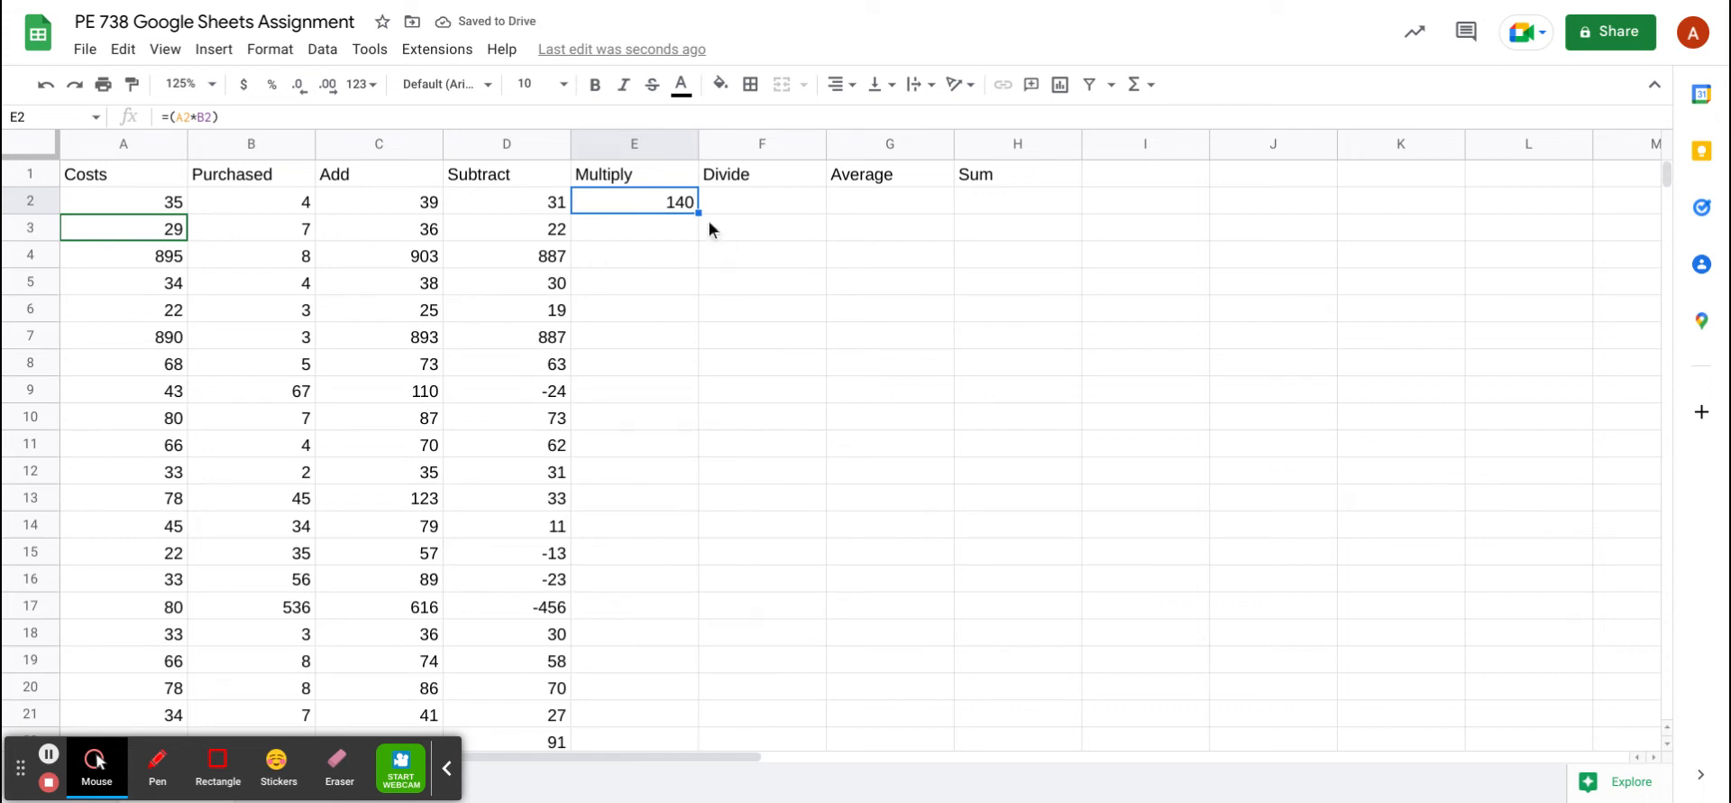
Copy the Multiply formula down column E through row 33
left_click_drag(698, 212, 690, 554)
scroll(690, 554, "up", 5)
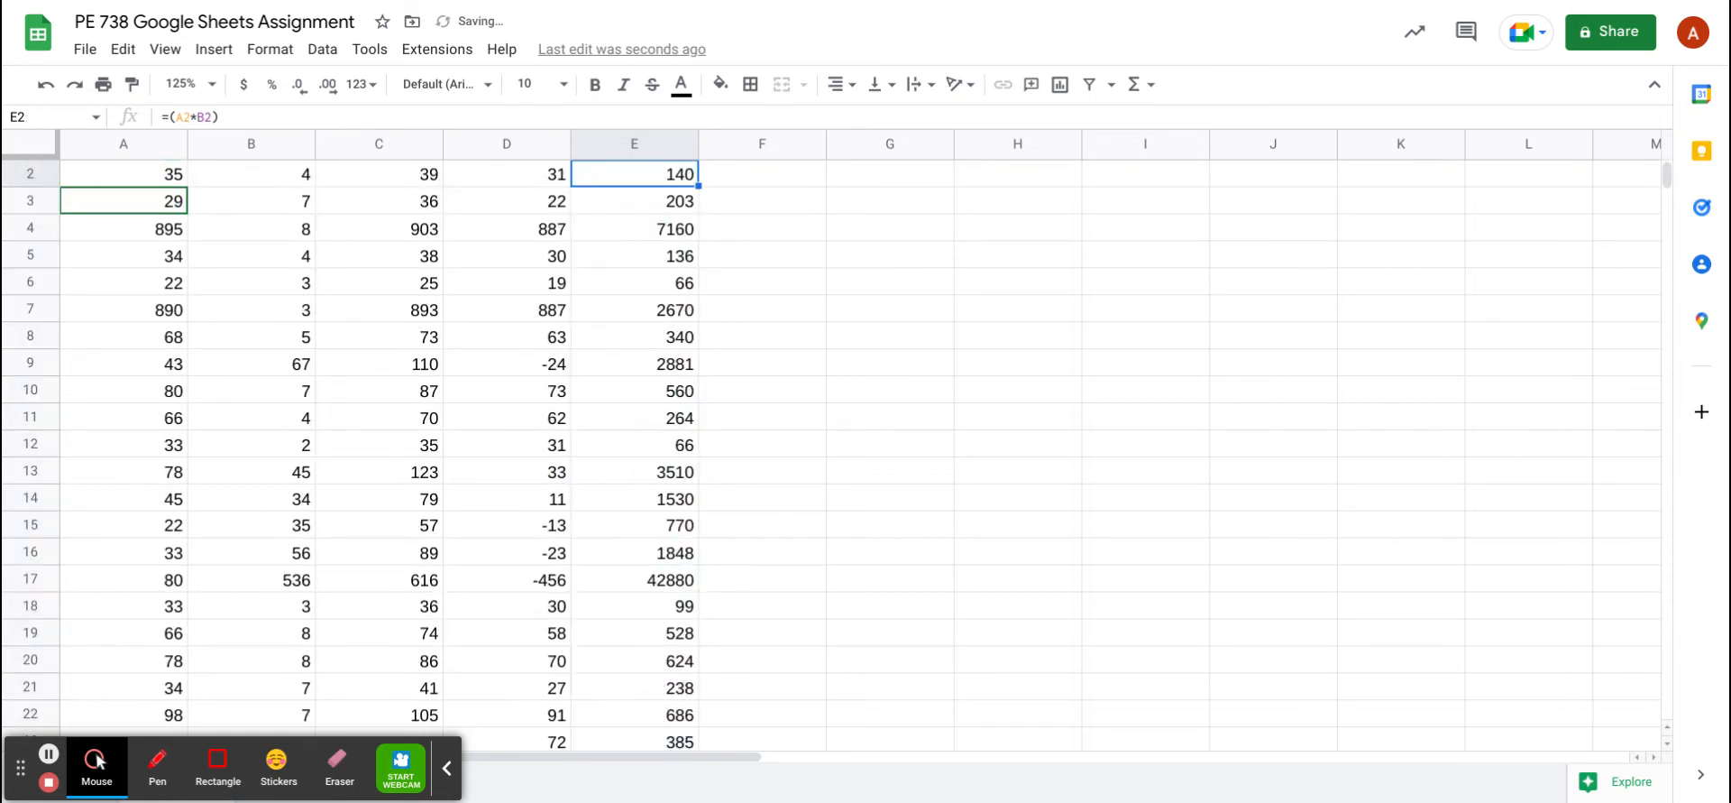
key("Up")
left_click(762, 175)
left_click(762, 201)
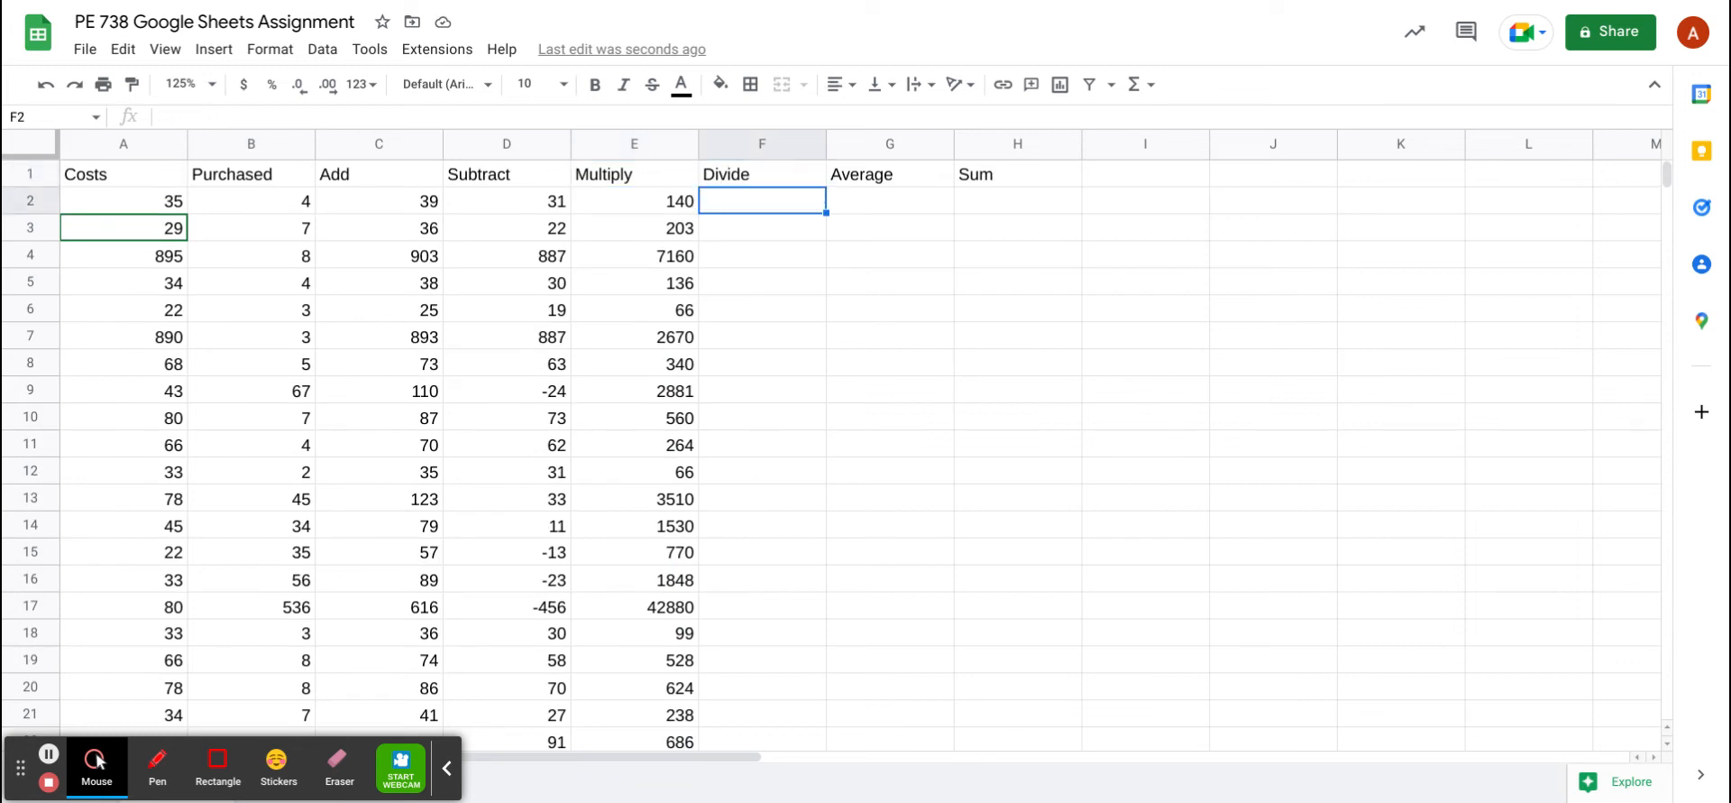
Enter =(A2/B2) in F2 to divide Costs by Purchased, giving 8.75
type("=(")
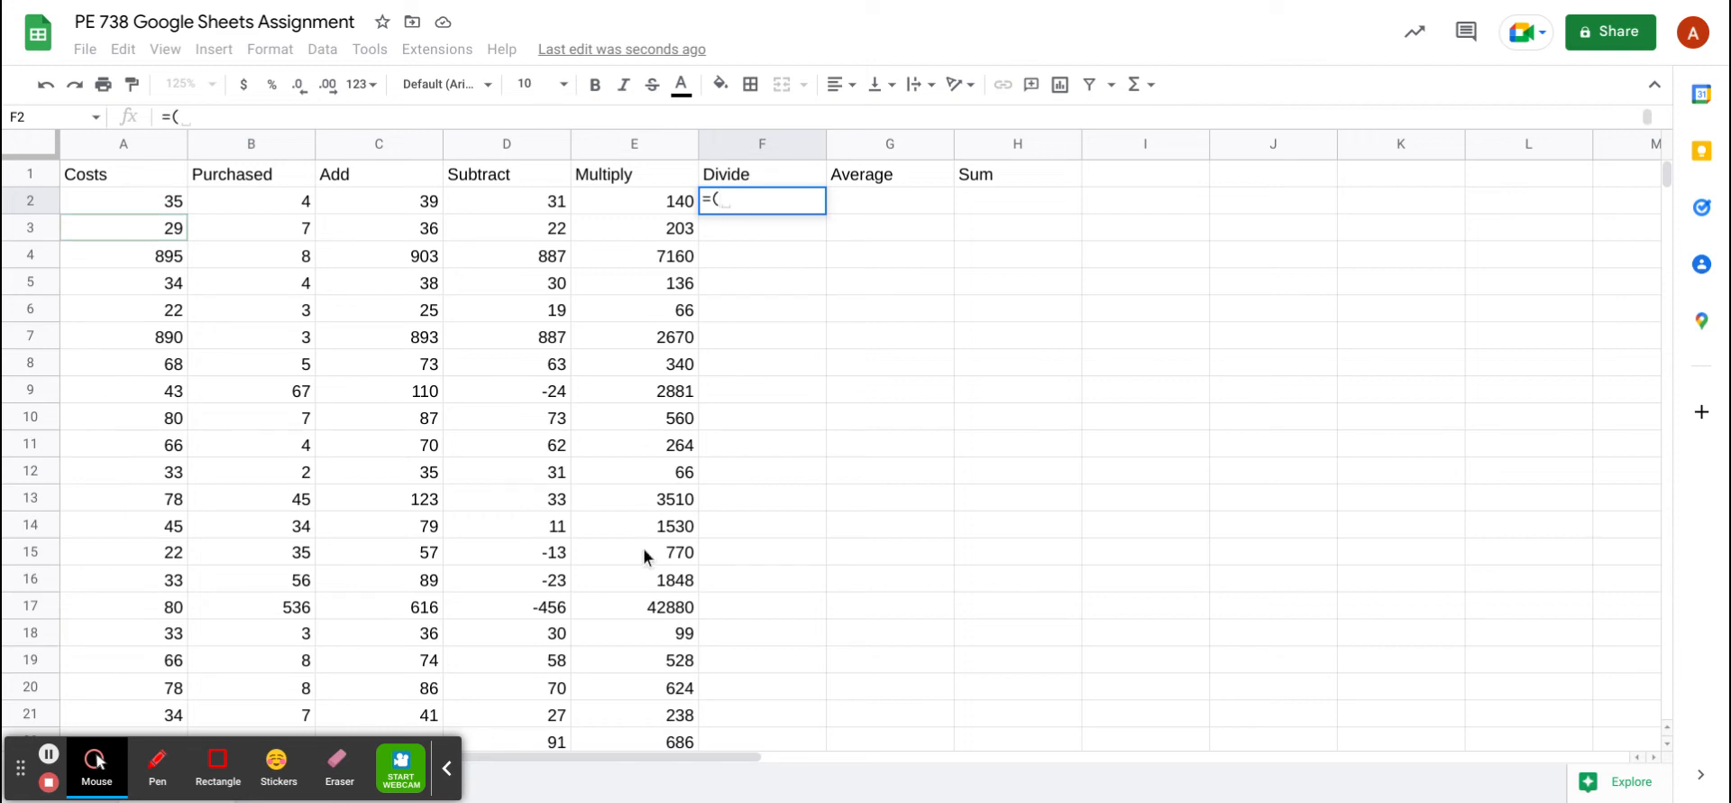
type("A2")
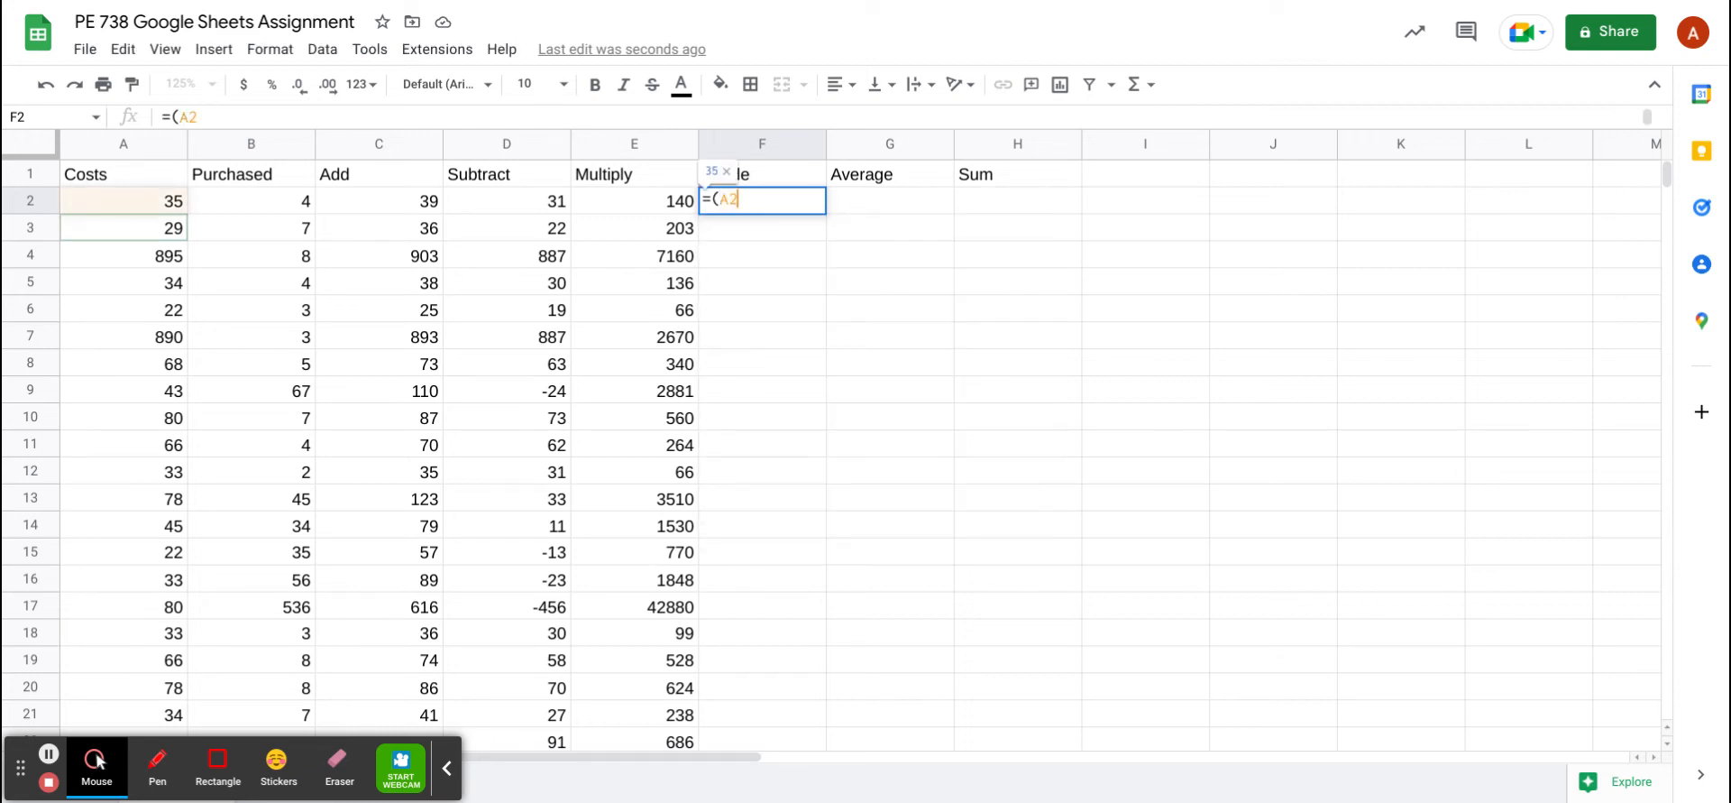
type("/")
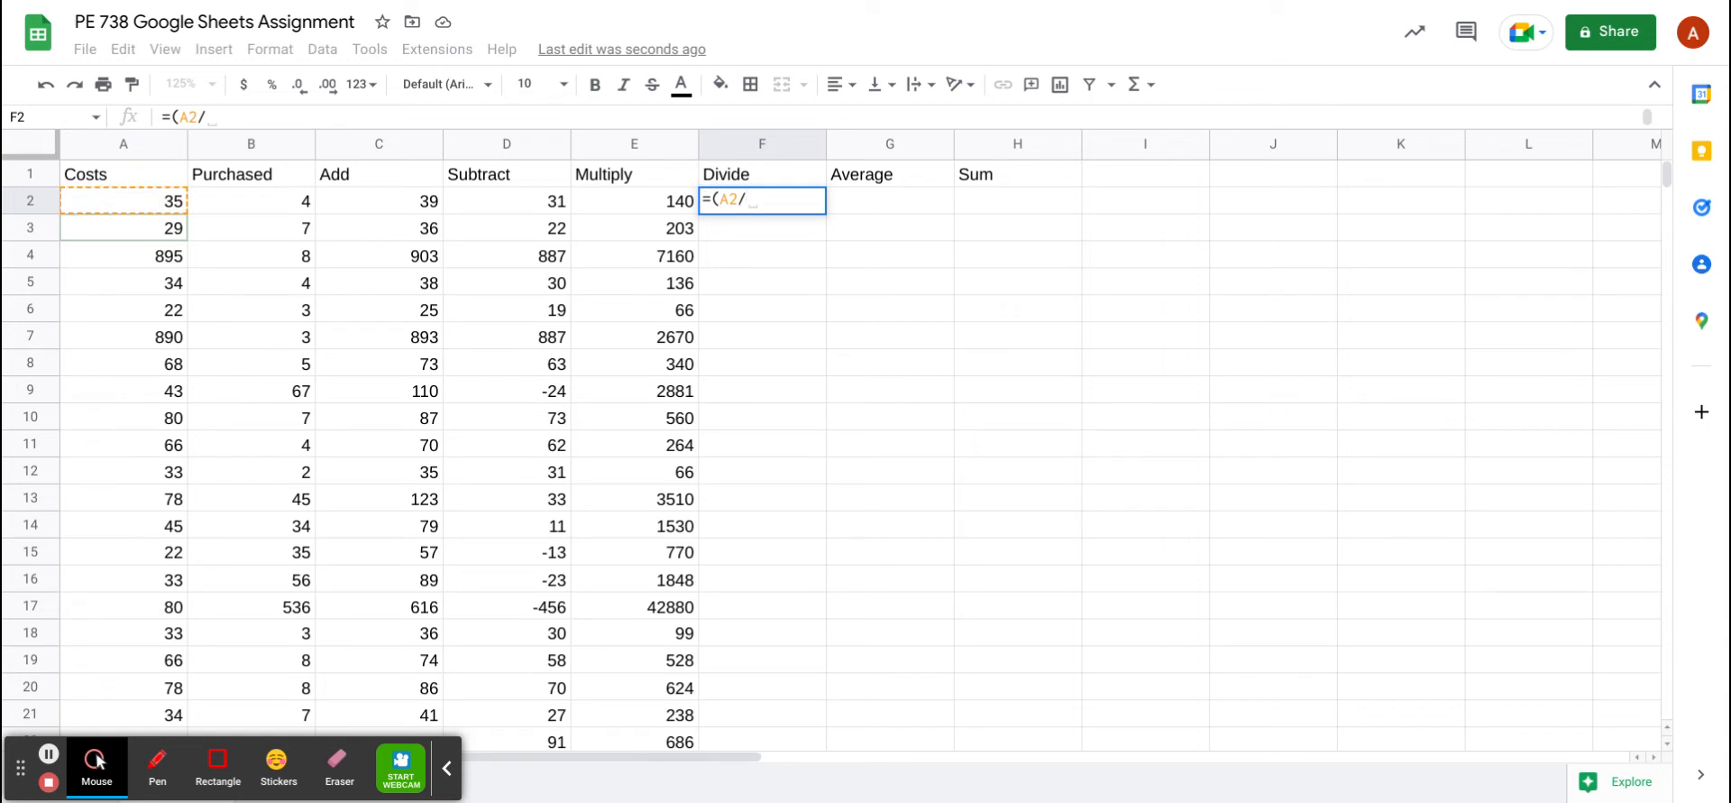
type("B2")
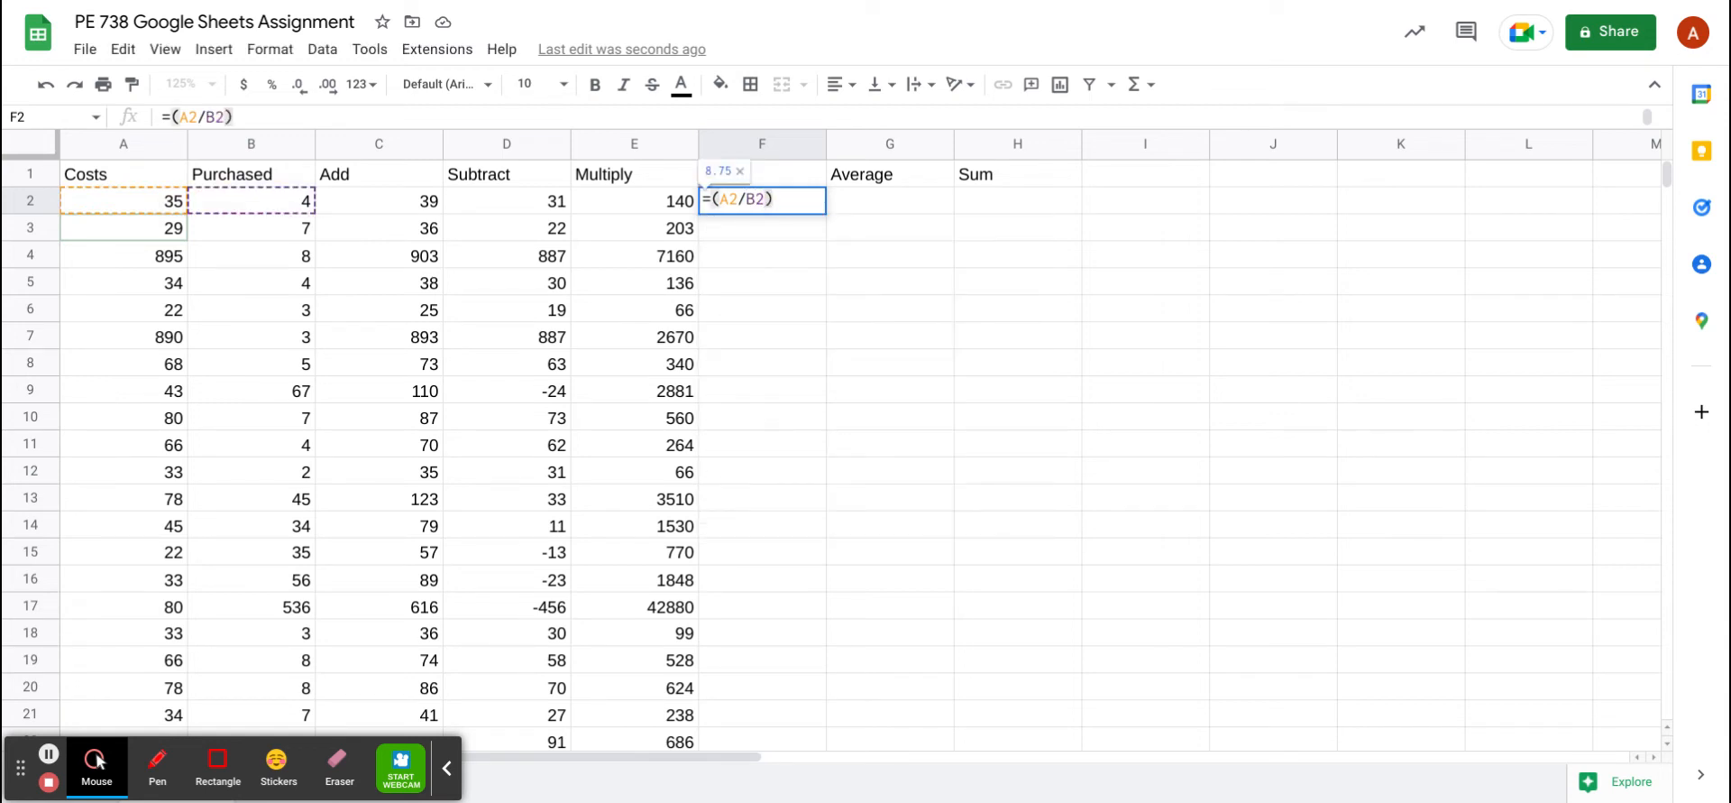
key("Return")
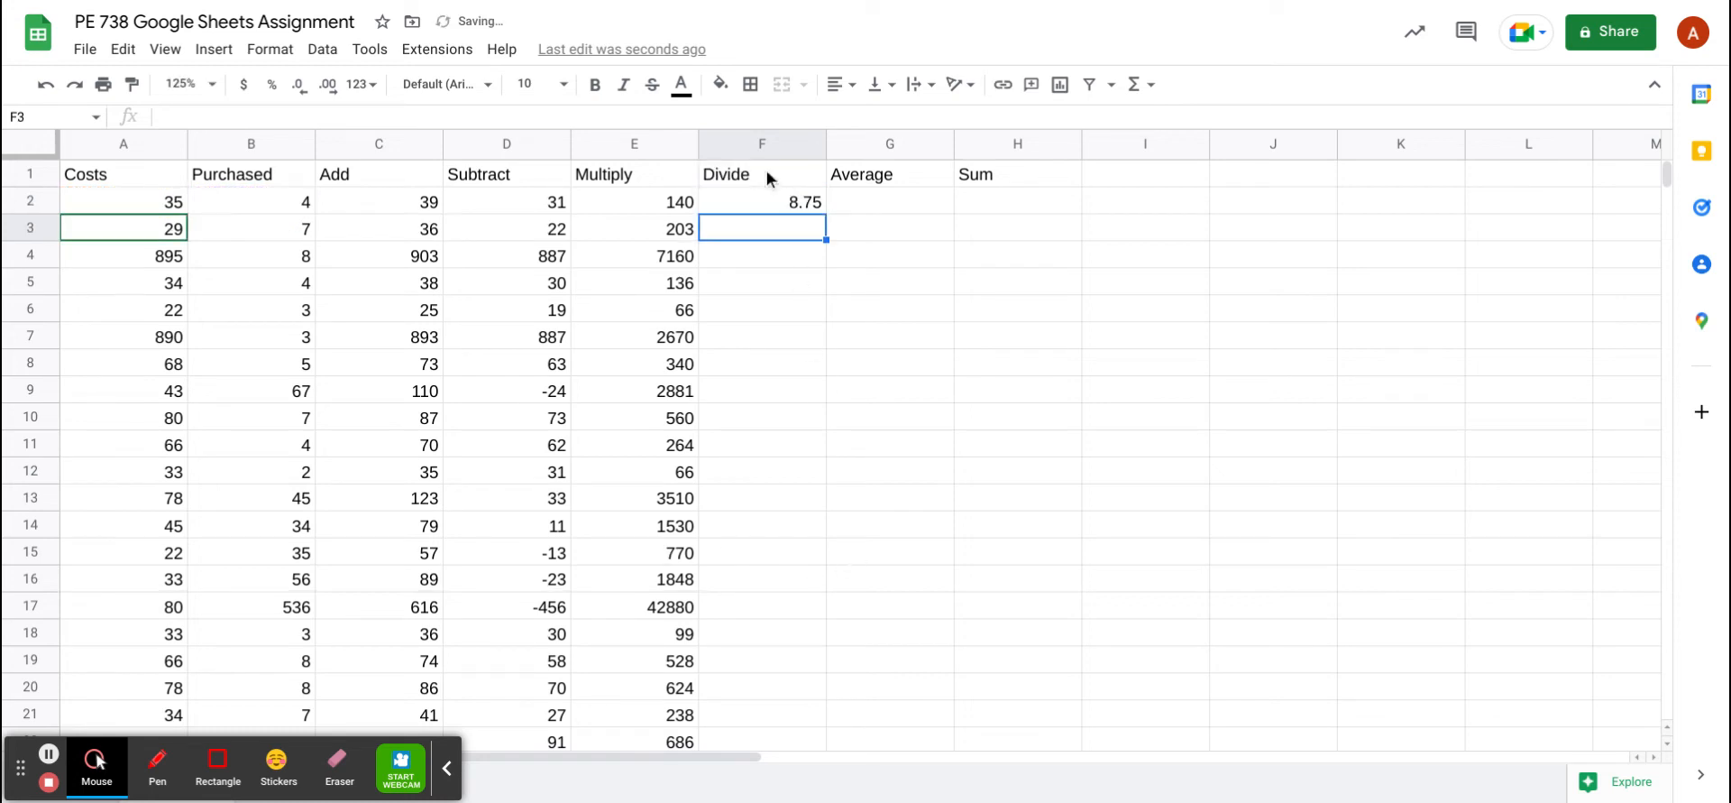
left_click(781, 208)
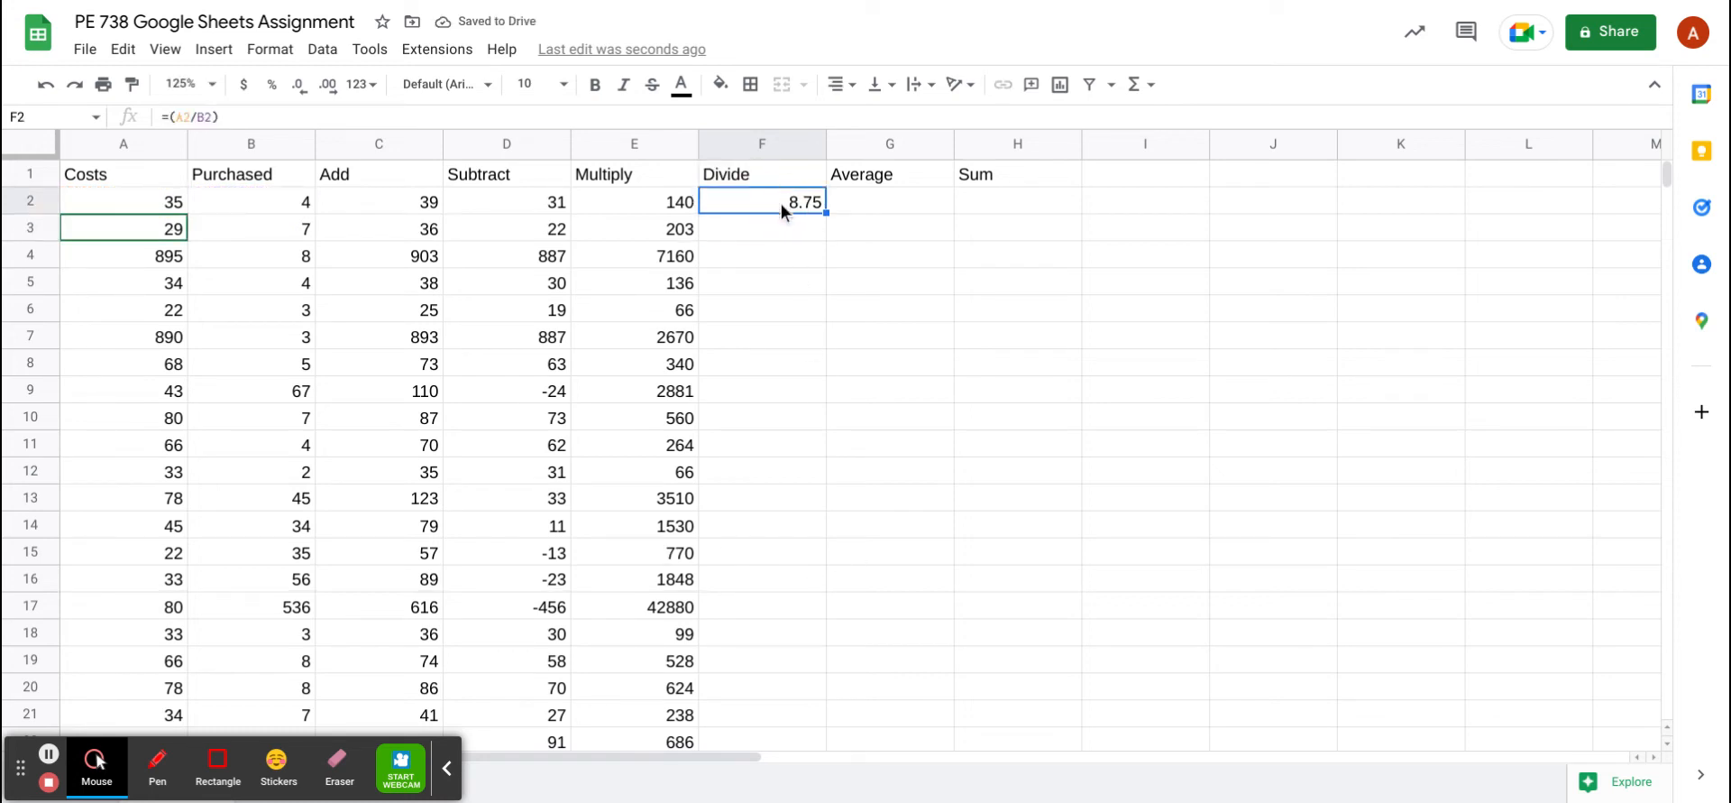
left_click(870, 205)
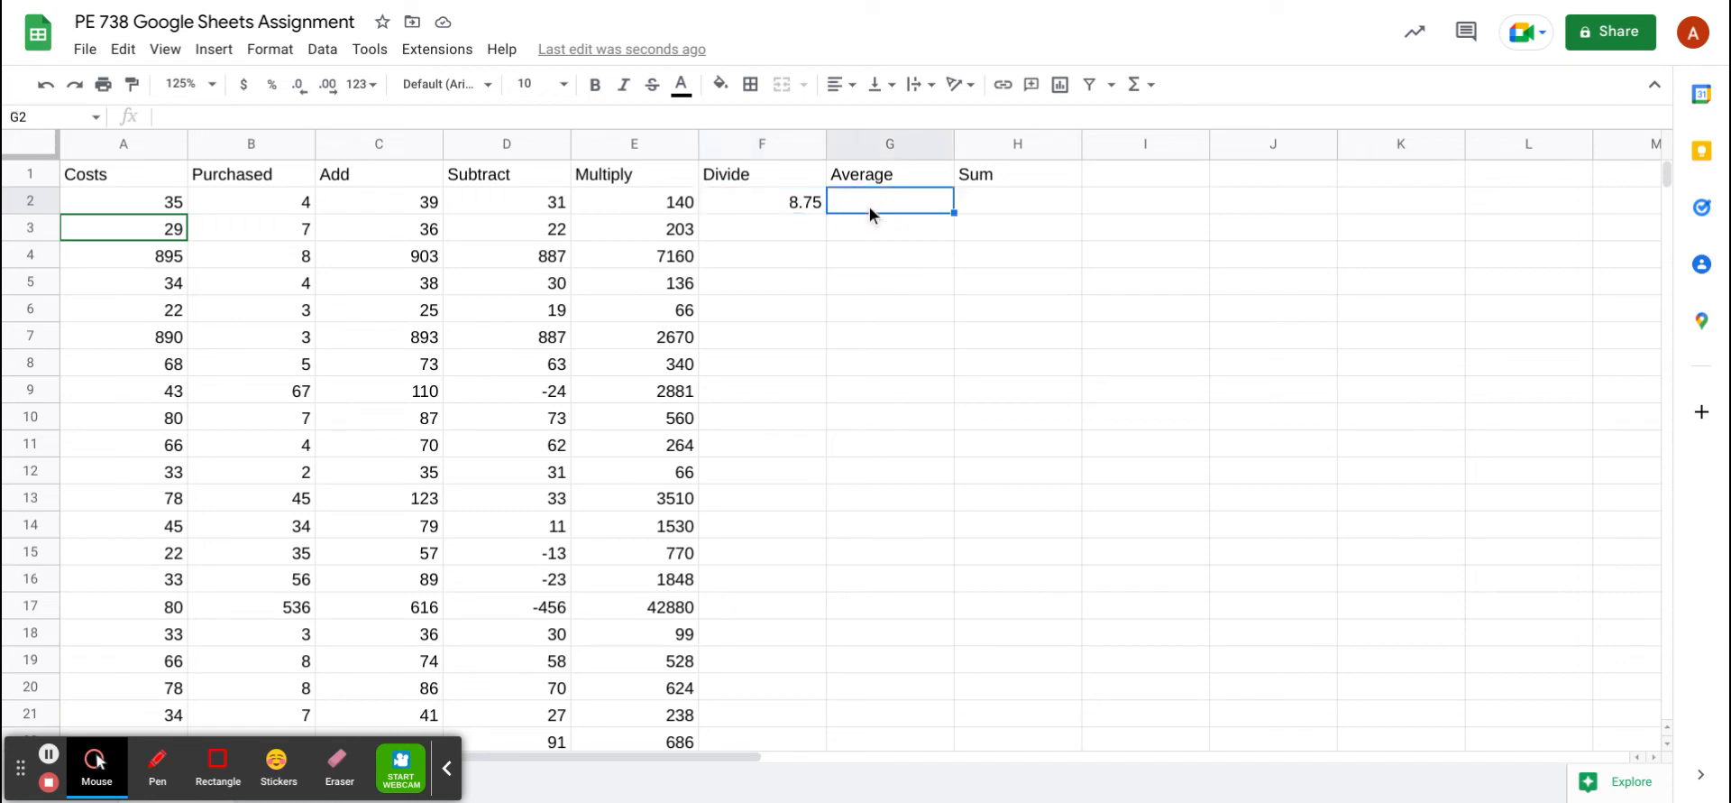
Enter =AVERAGE(C2:F2) in G2 and accept autofill down the Average column
left_click(1142, 84)
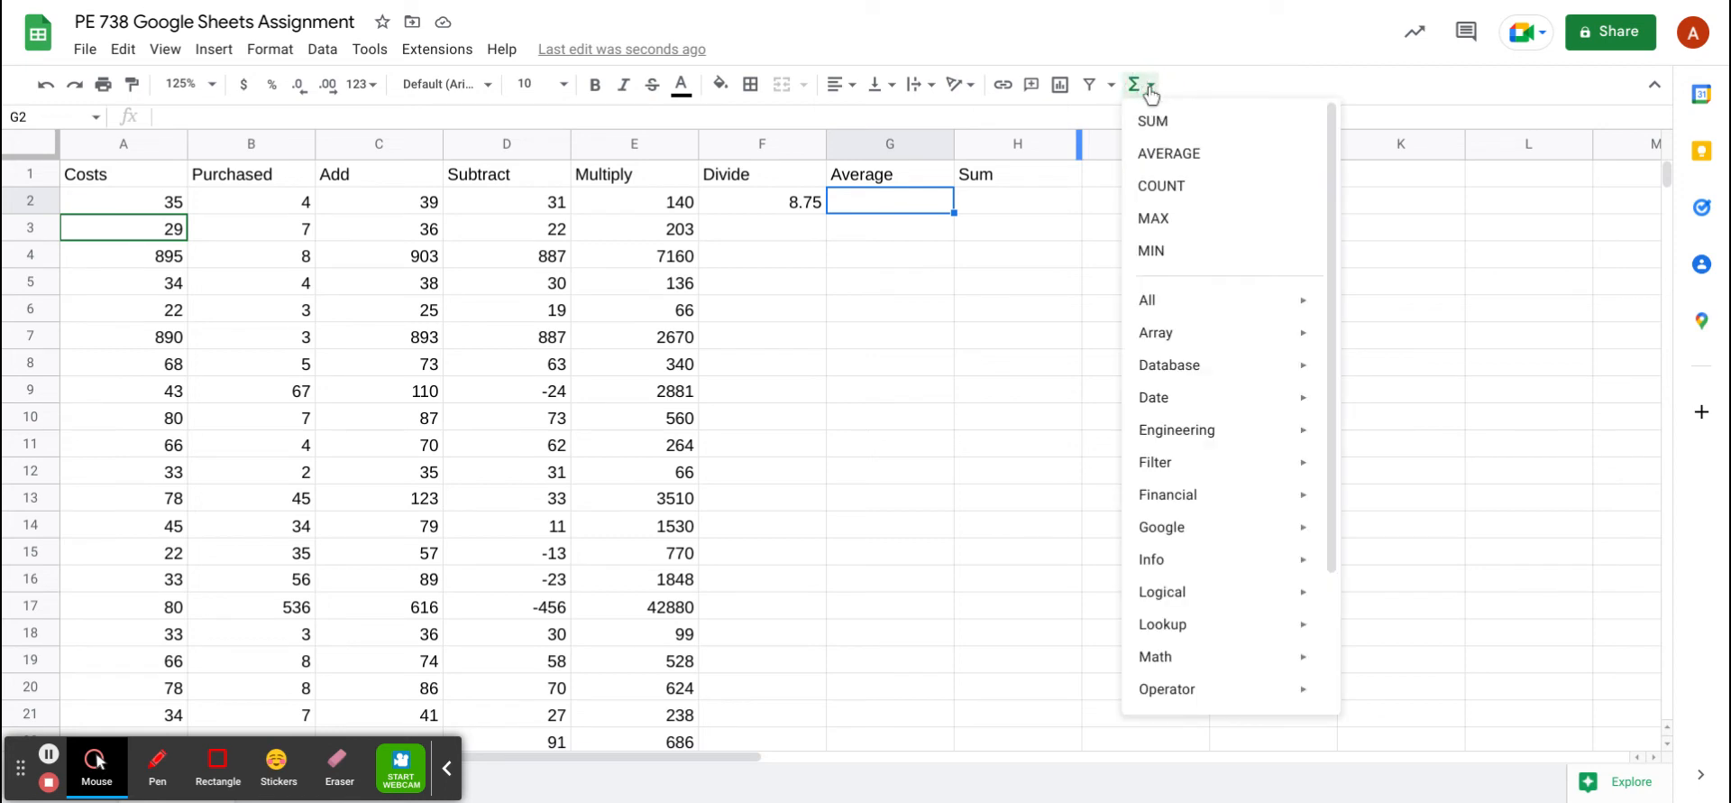
left_click(1171, 156)
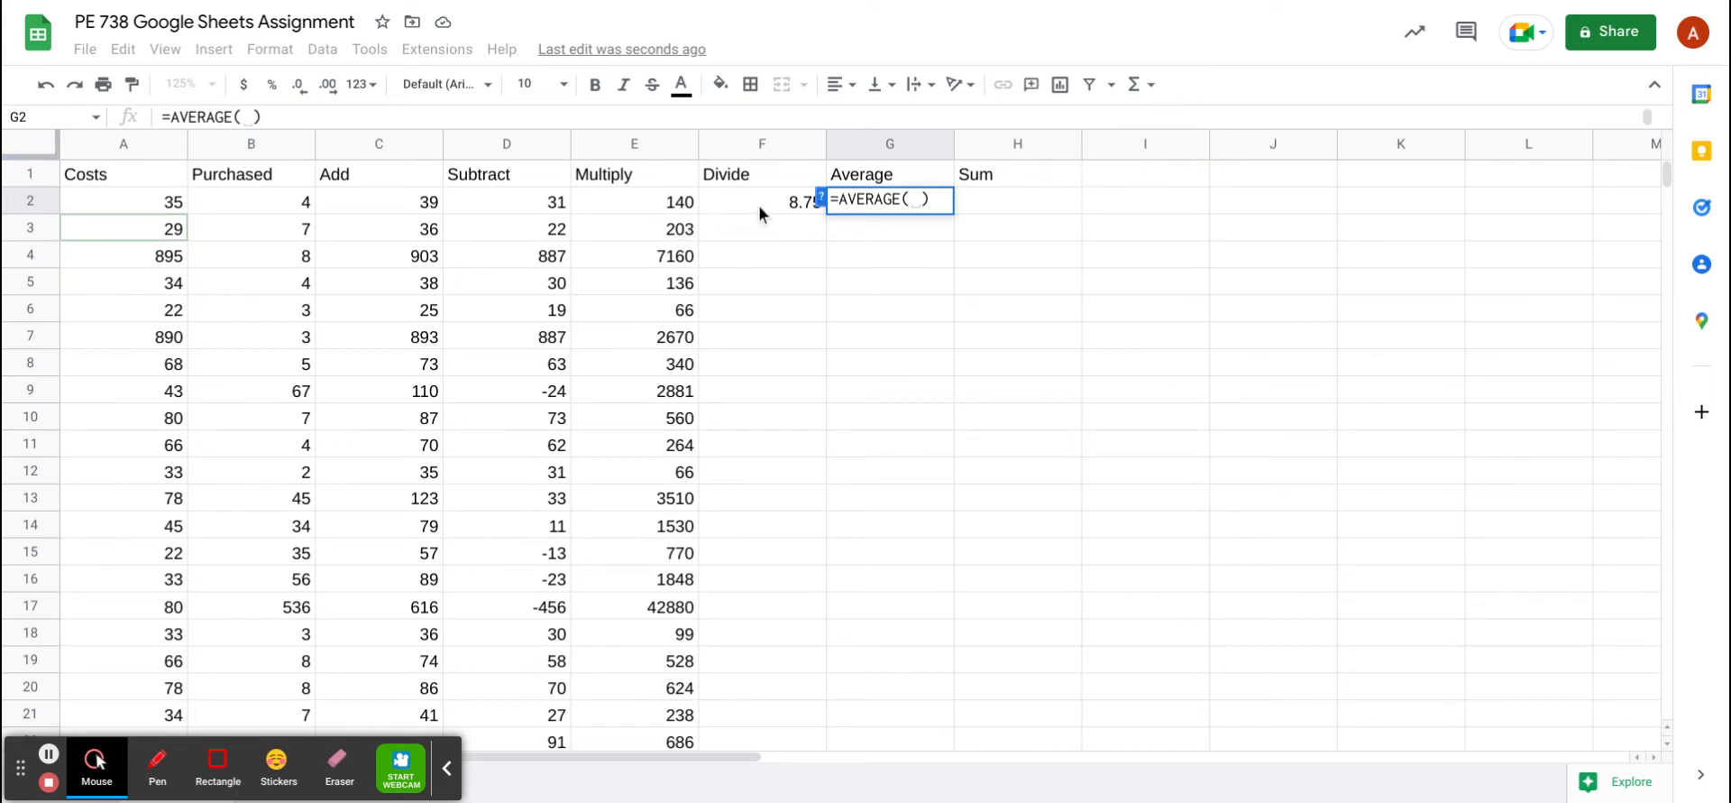
left_click_drag(759, 204, 371, 204)
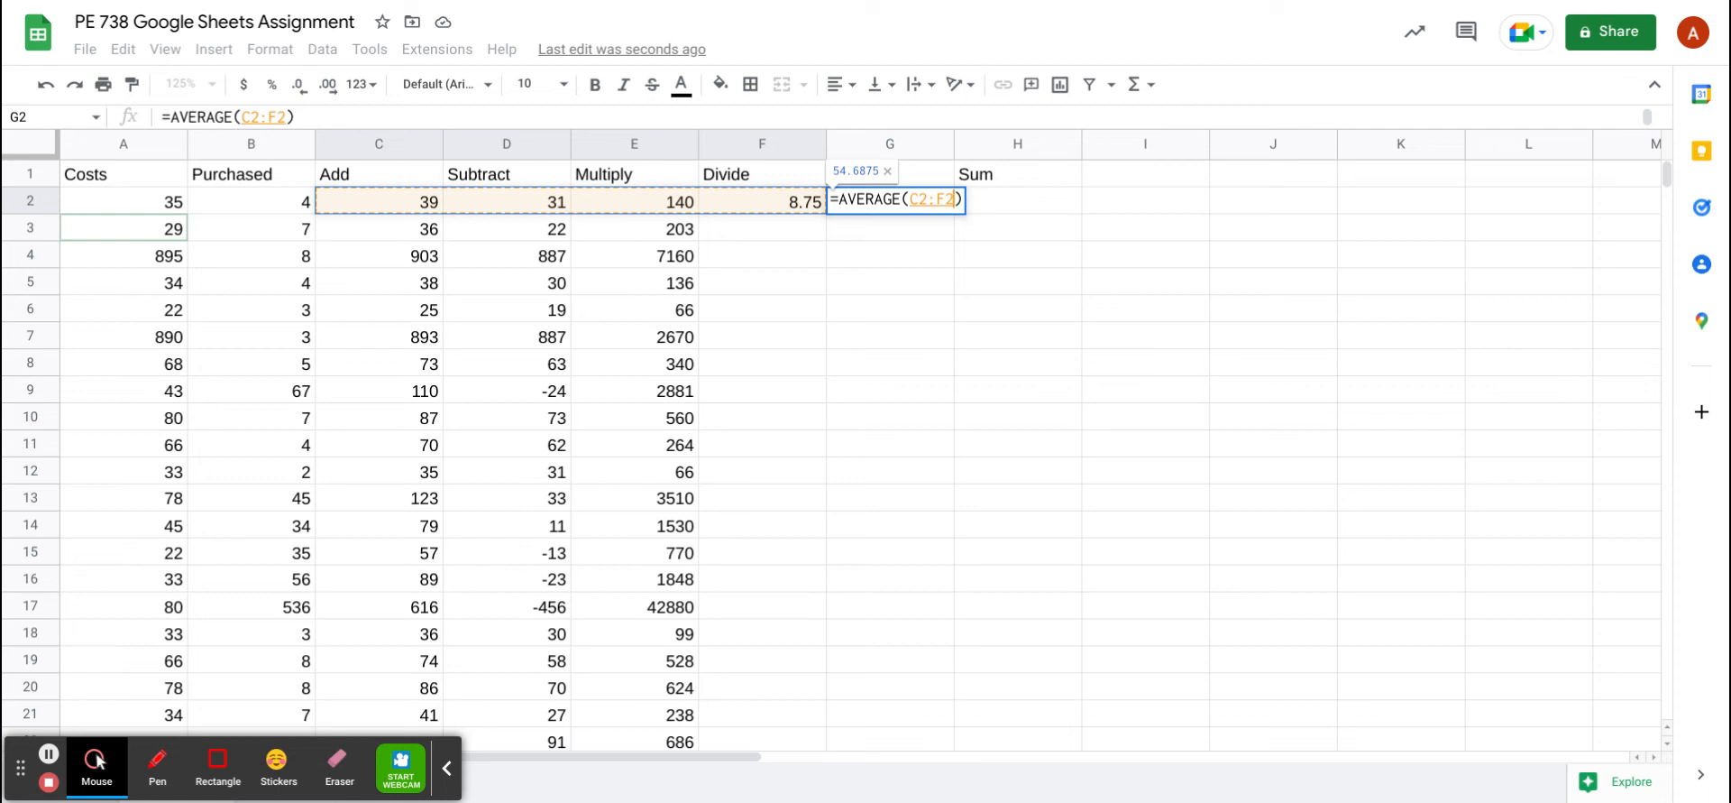
key("Return")
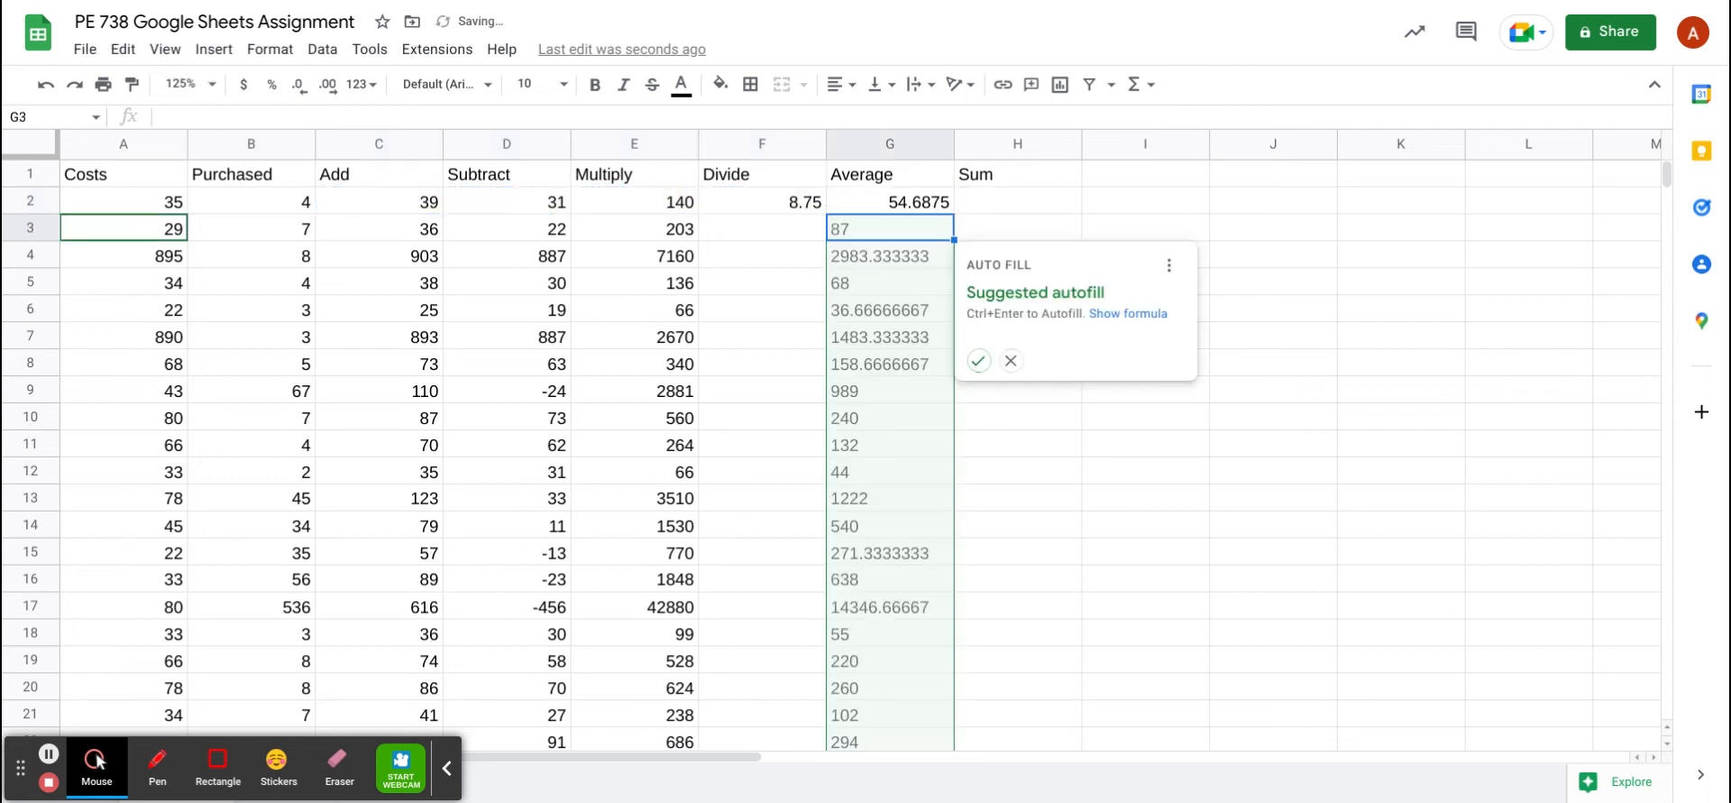
left_click(979, 361)
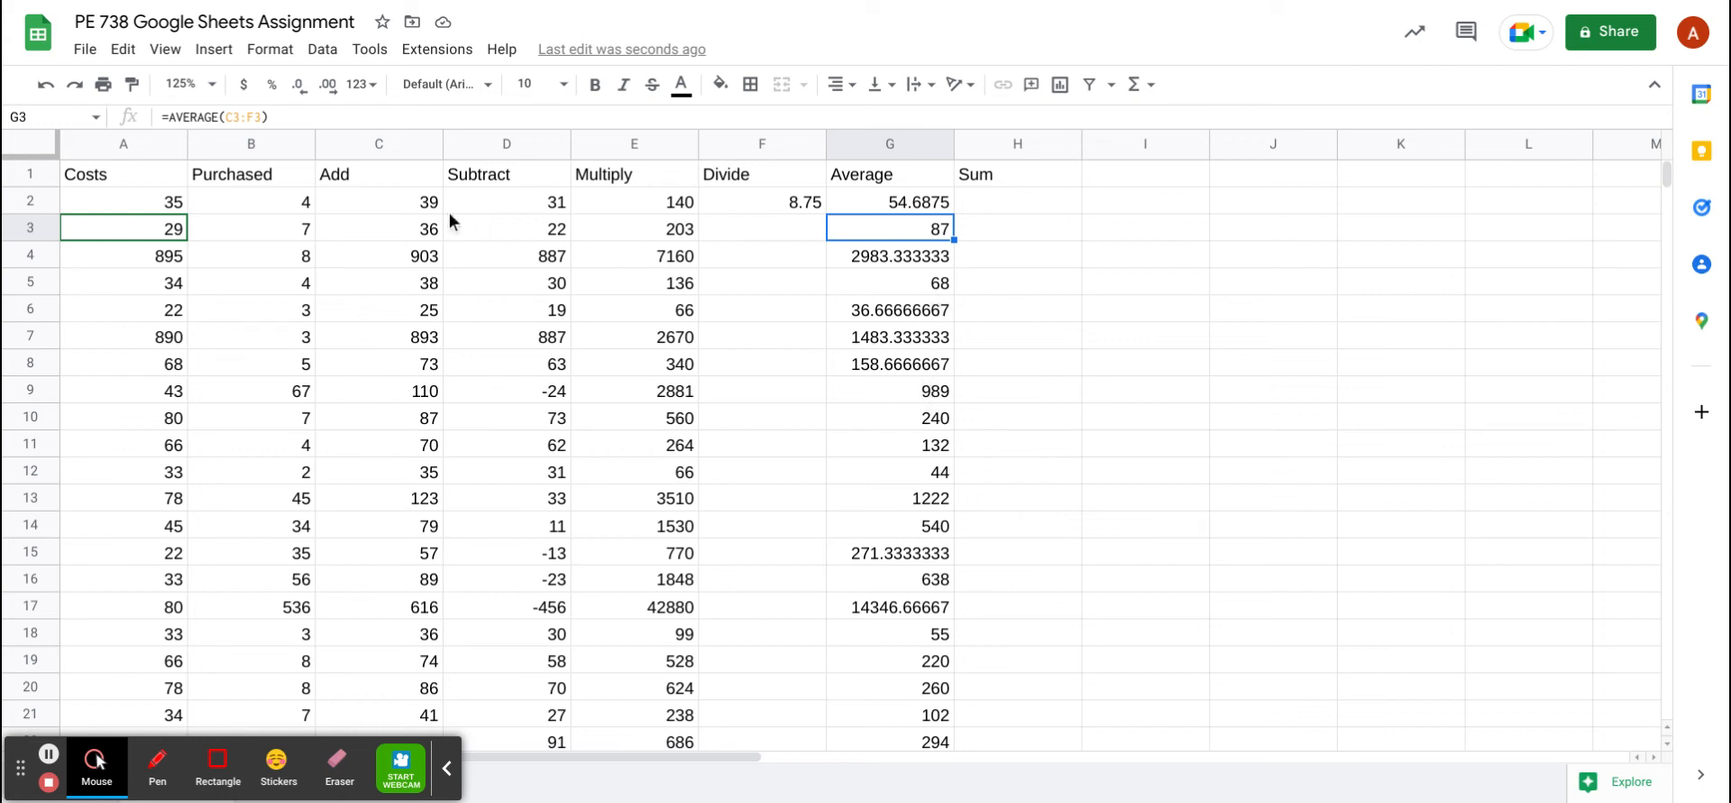
Reduce the whole Average column G to two decimal places, e.g. 54.69
left_click(304, 90)
left_click(885, 149)
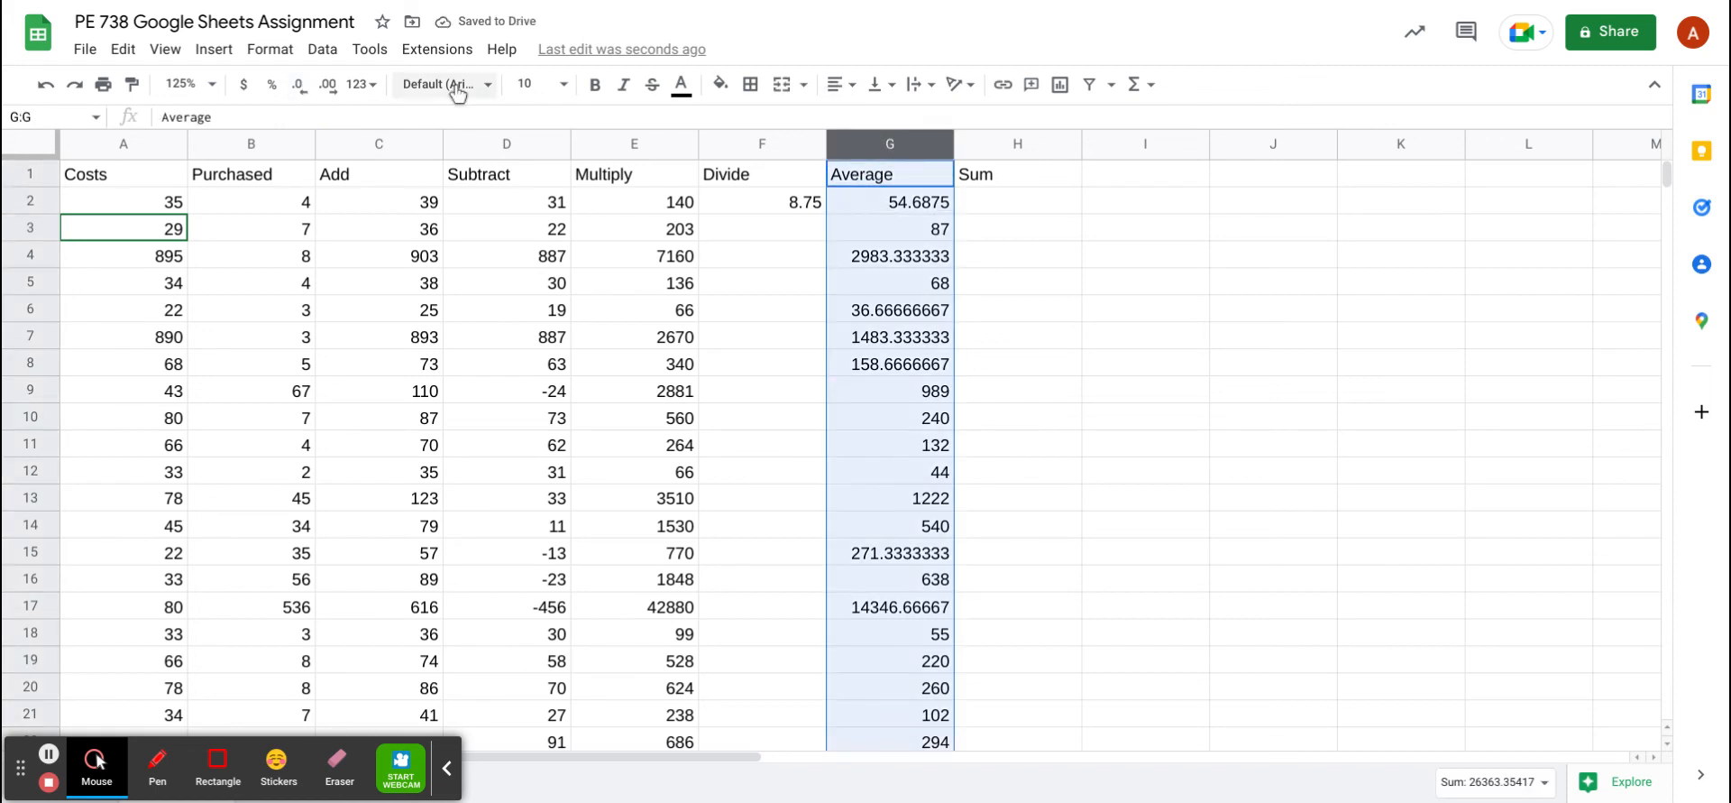
left_click(308, 91)
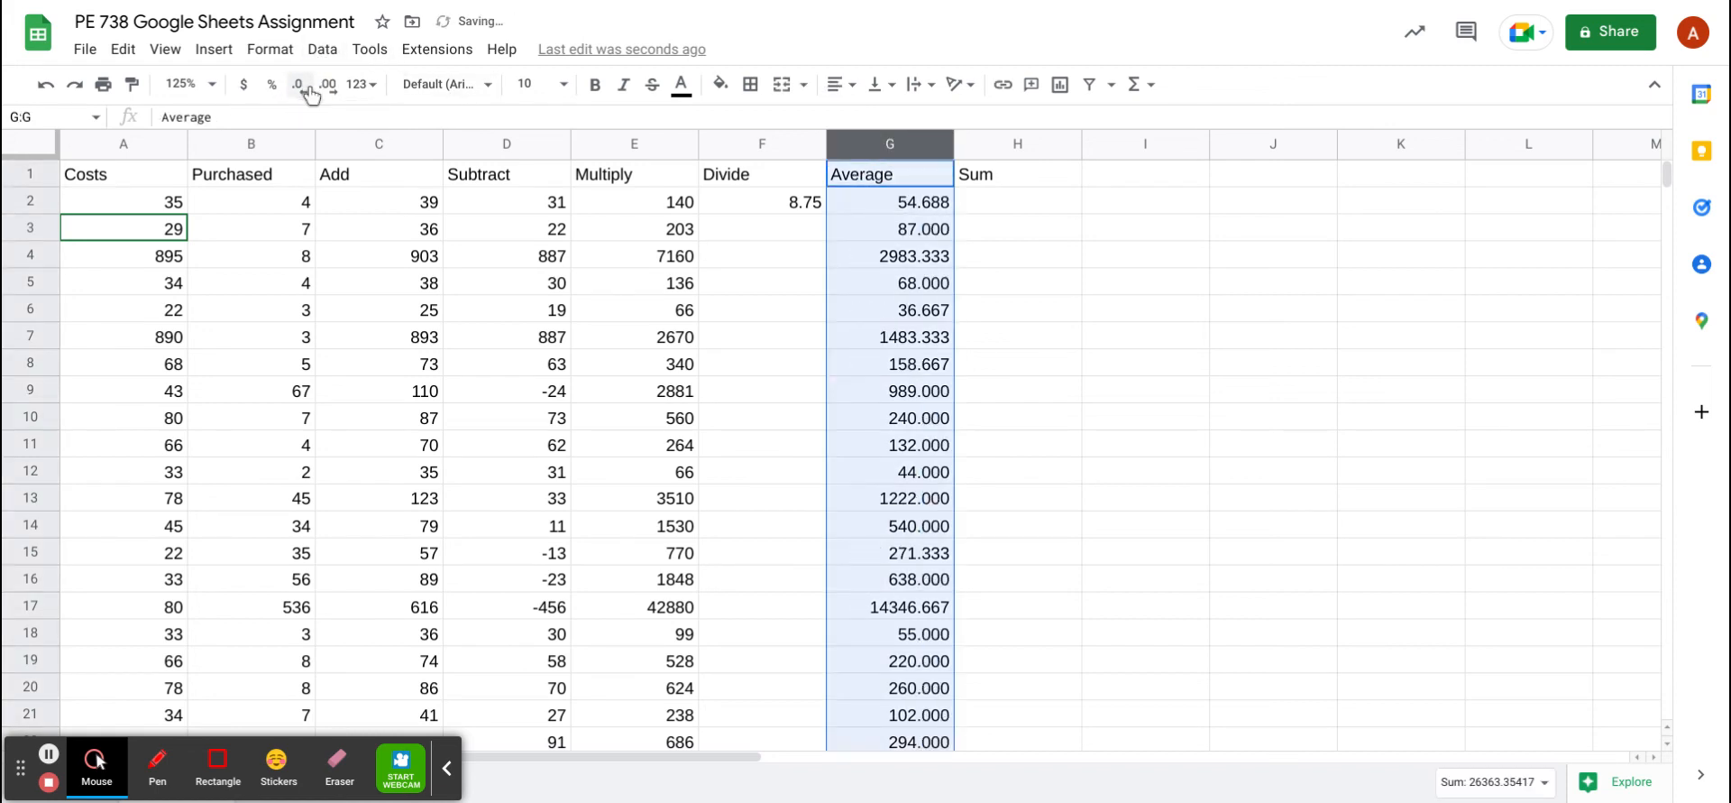
left_click(308, 90)
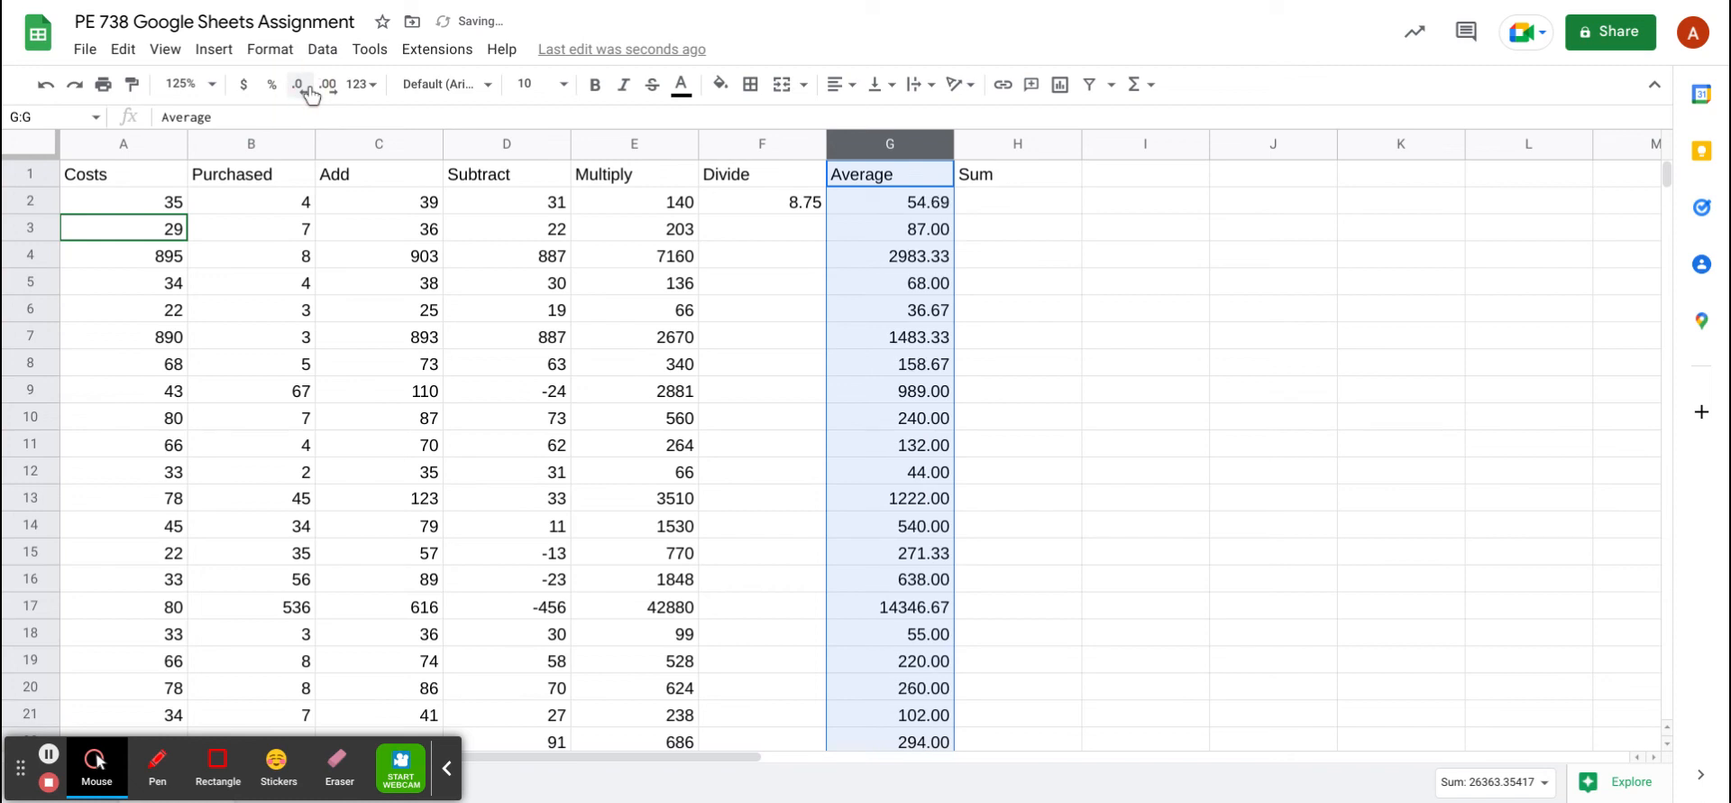
left_click(1017, 202)
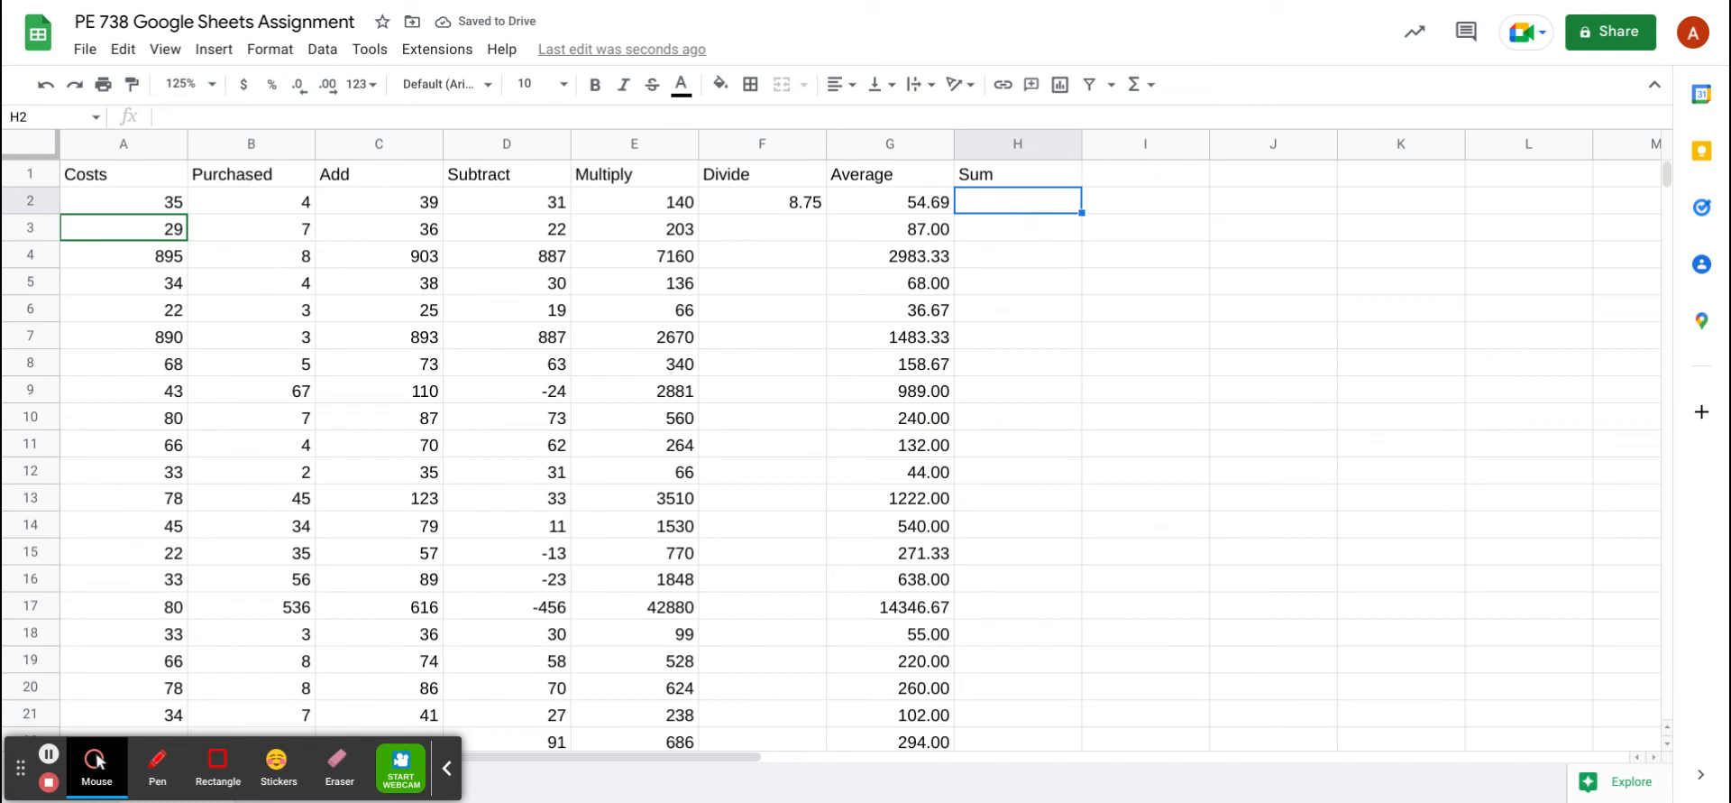
Enter =SUM(C2:G2) in H2 and accept autofill down the Sum column
left_click(1151, 84)
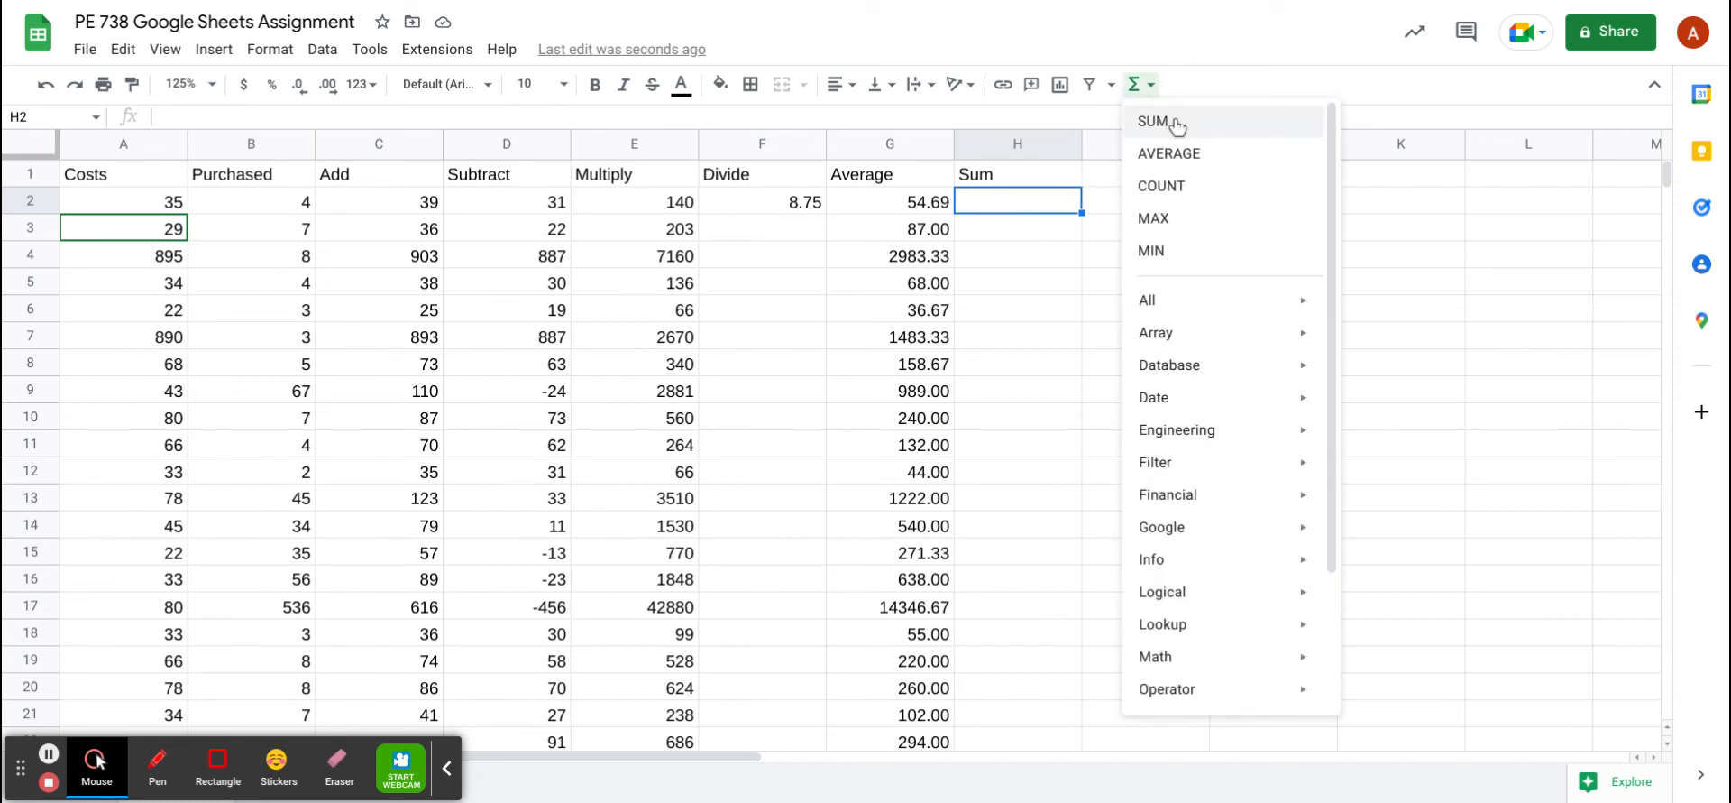
left_click(1170, 125)
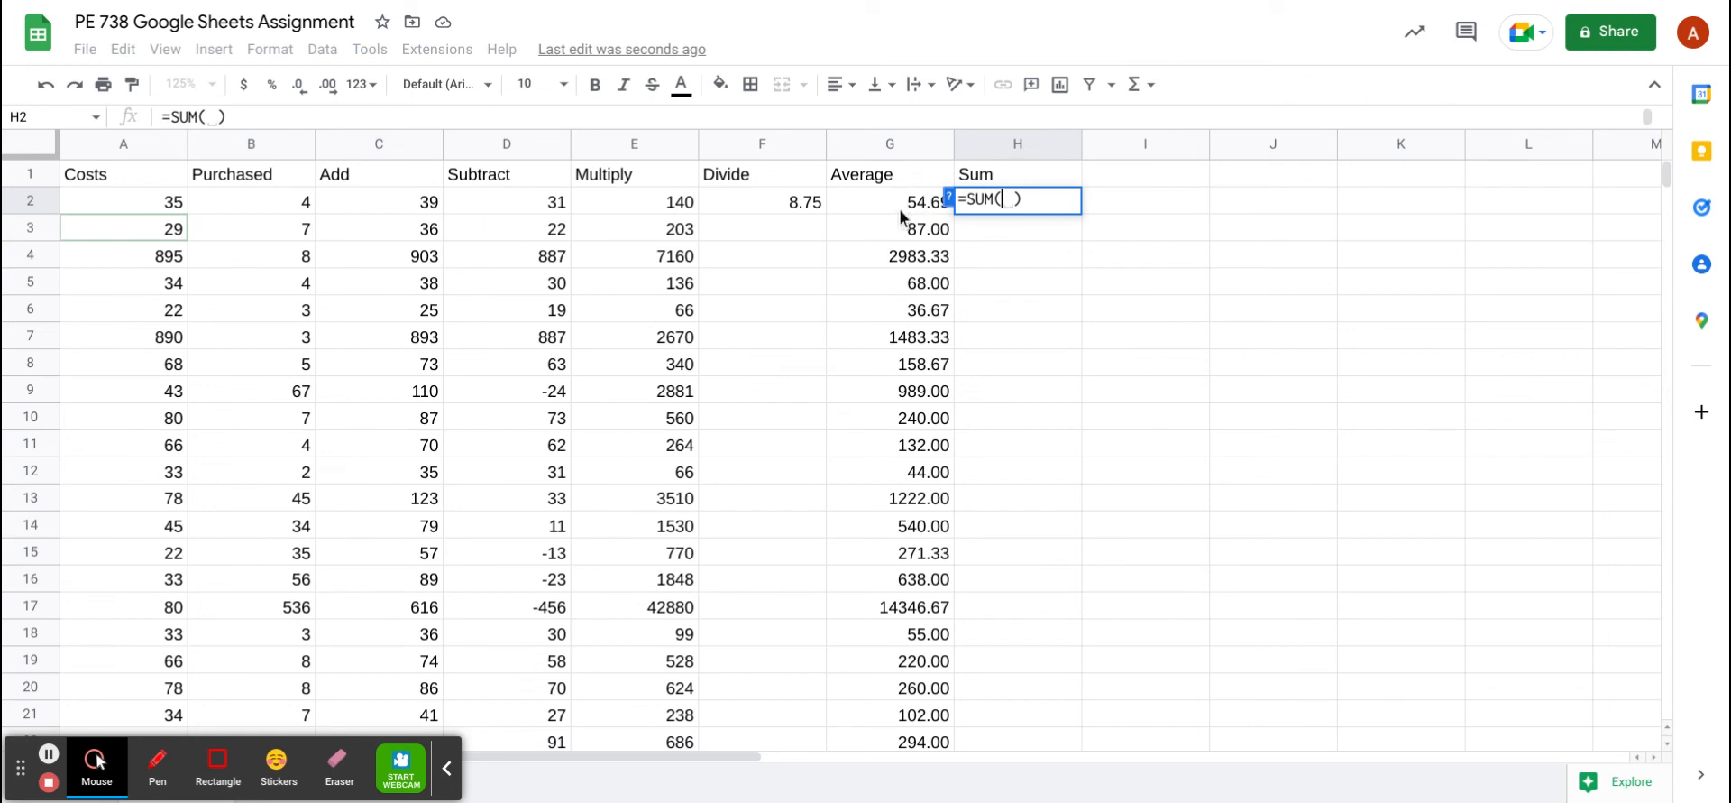
left_click_drag(895, 199, 381, 203)
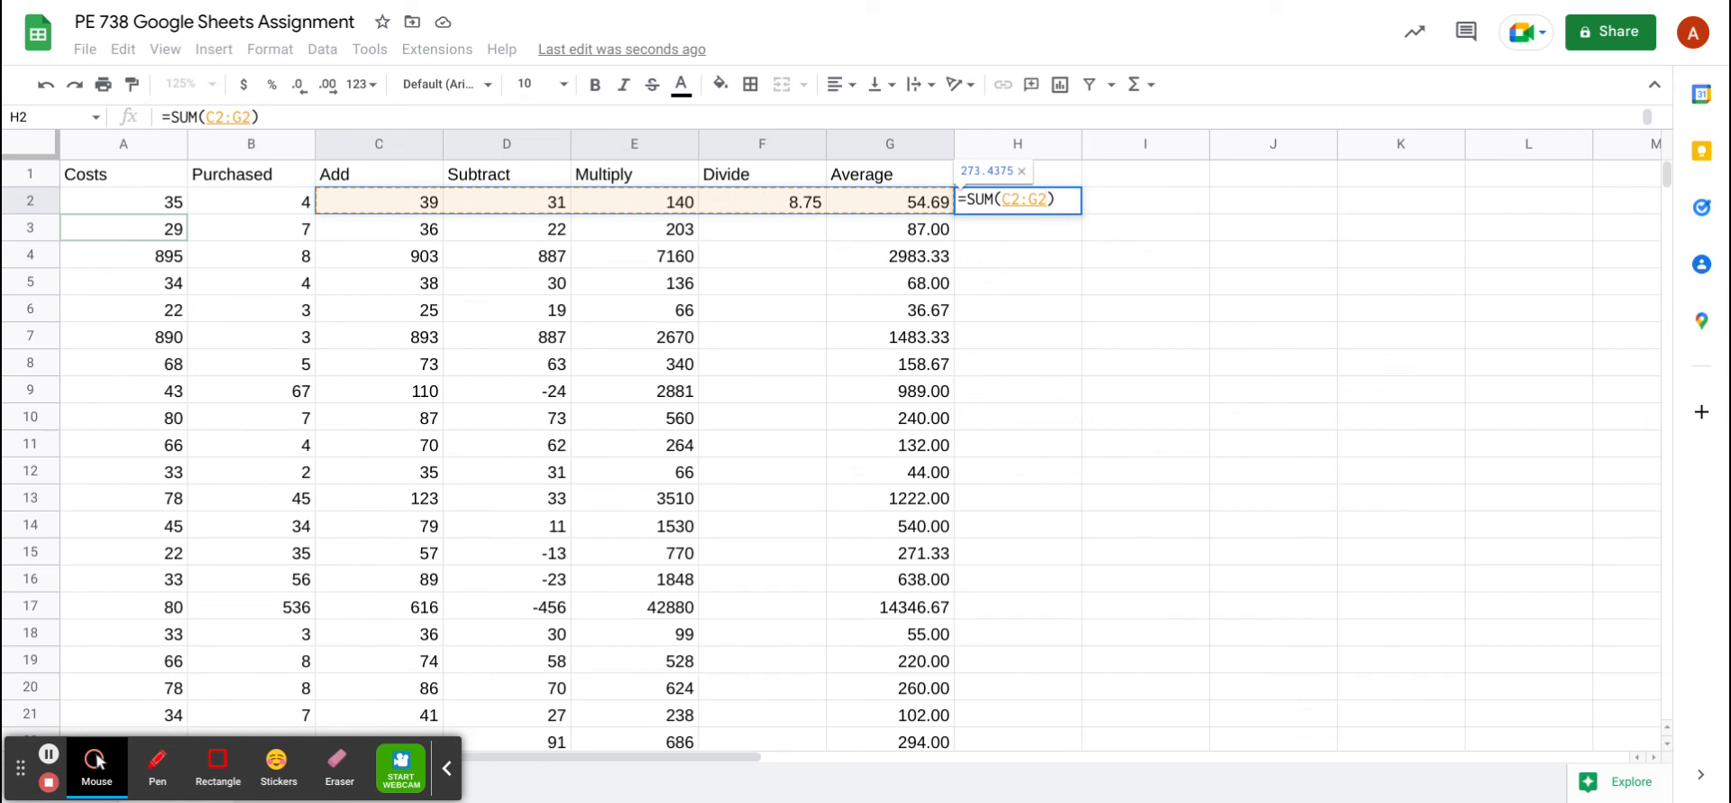
key("Return")
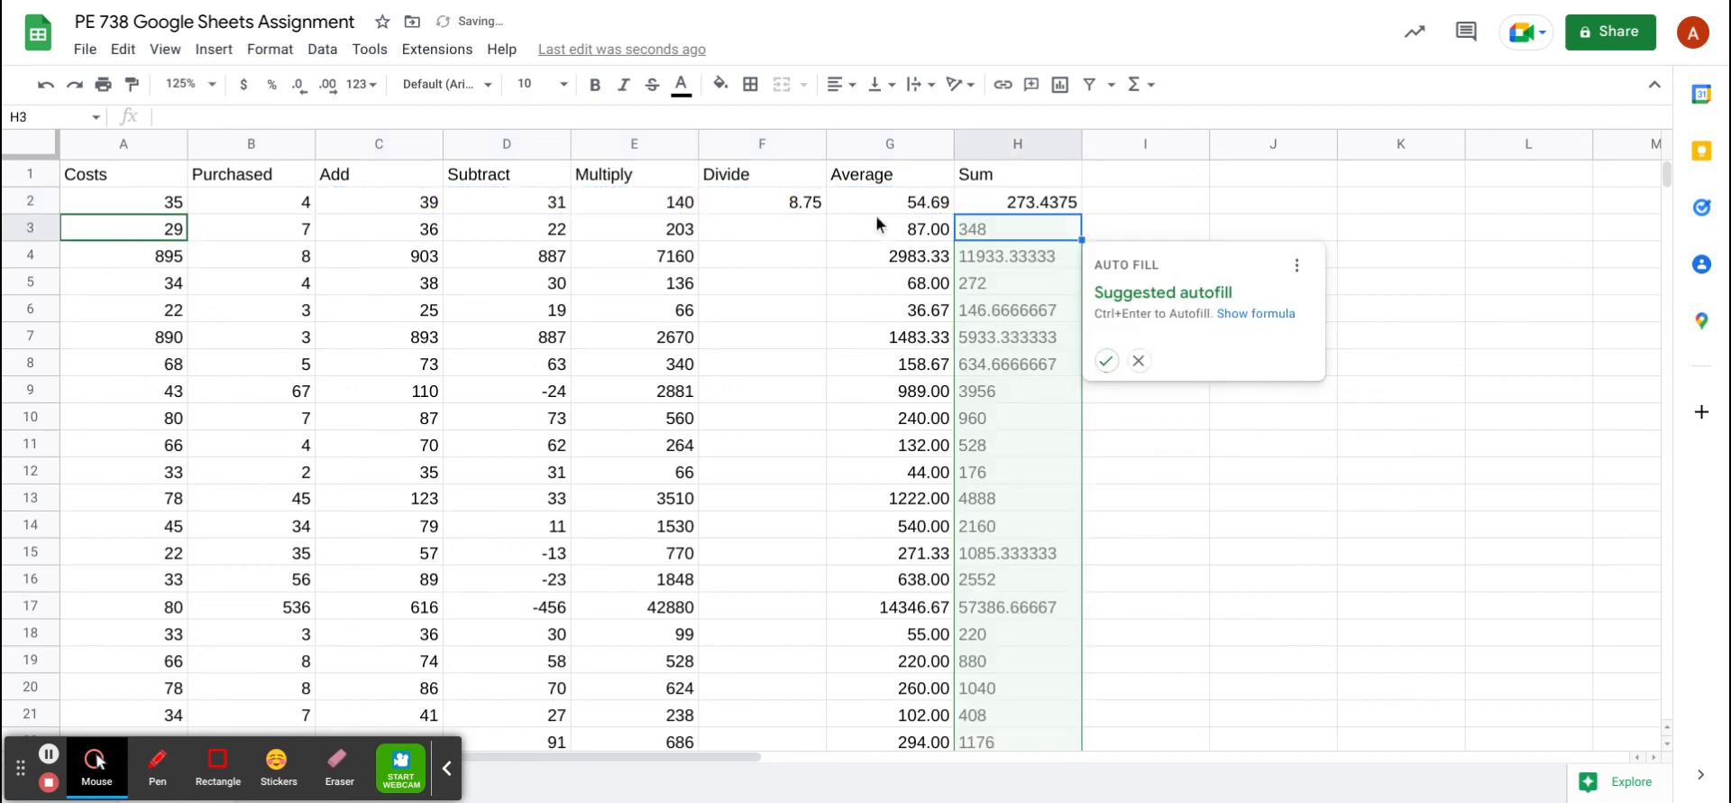
left_click(1107, 362)
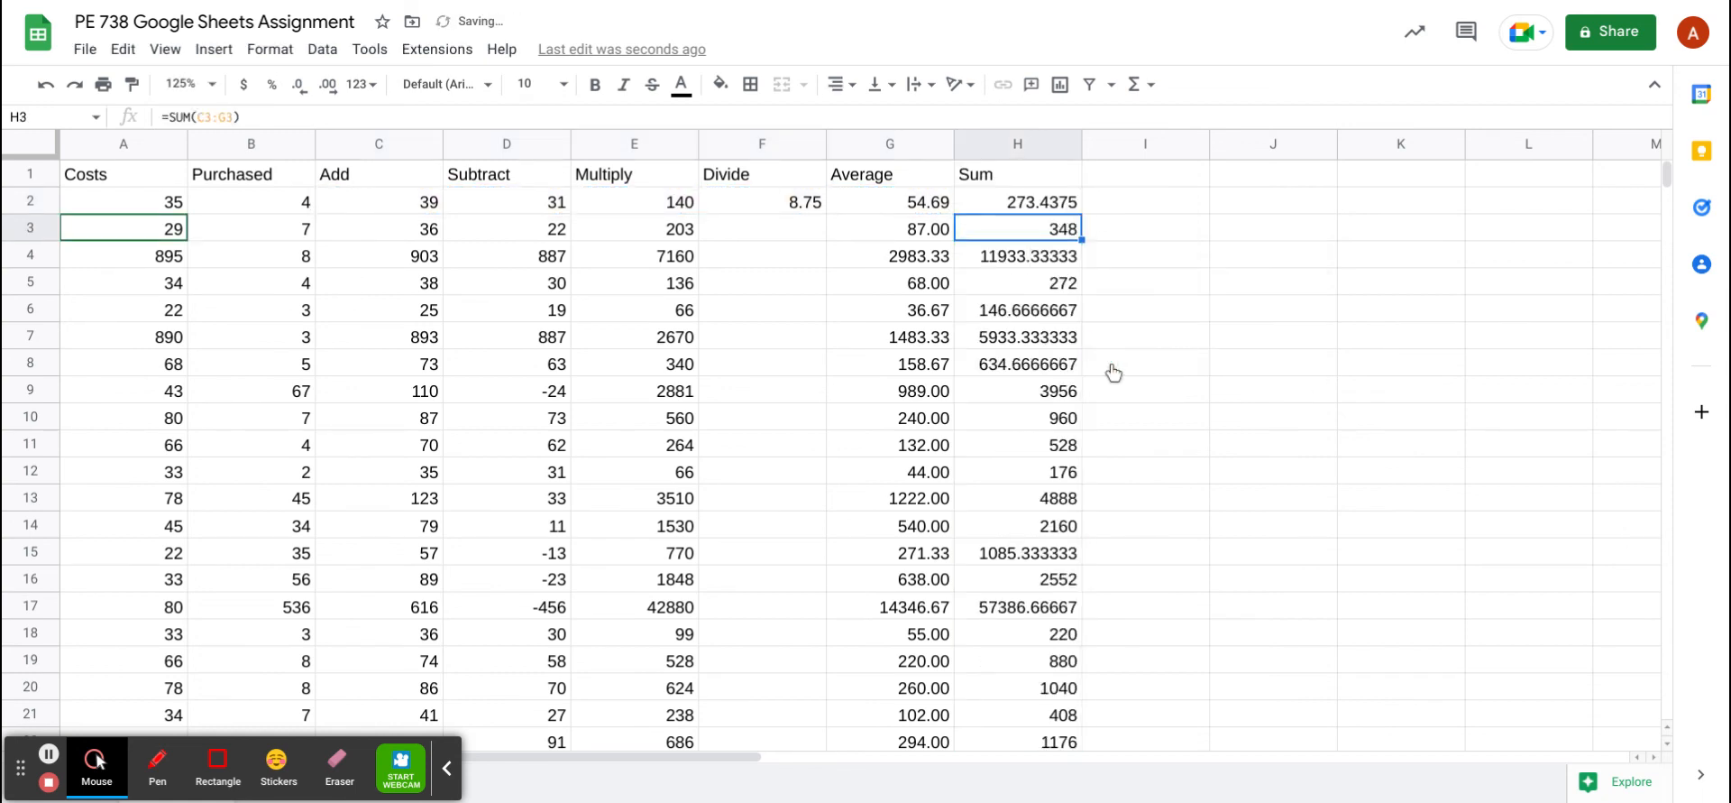
scroll(586, 377, "down", 4)
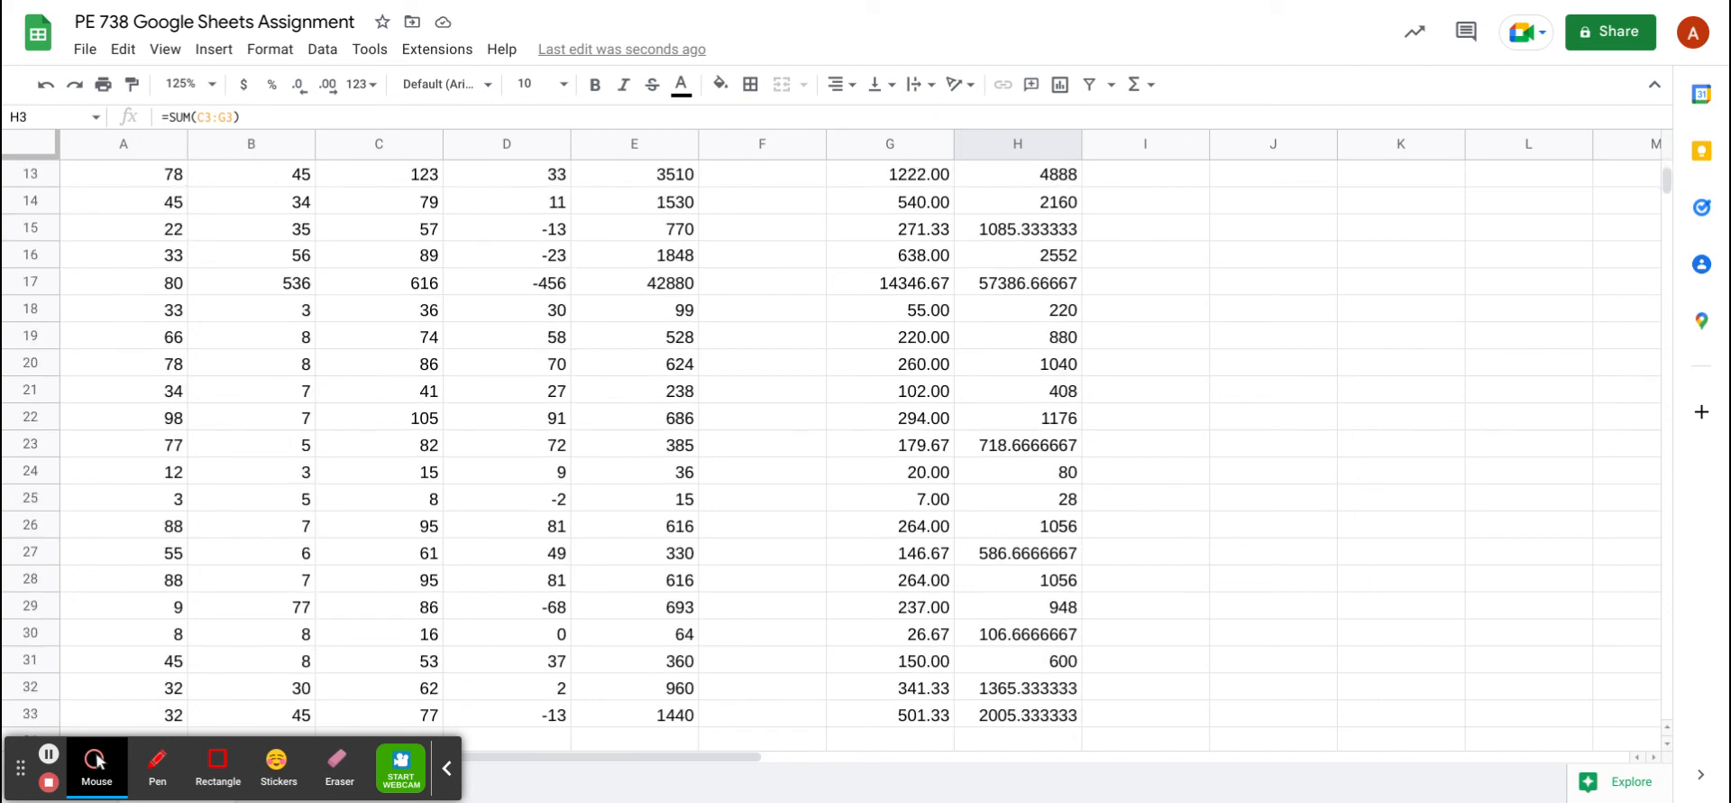
scroll(857, 442, "up", 4)
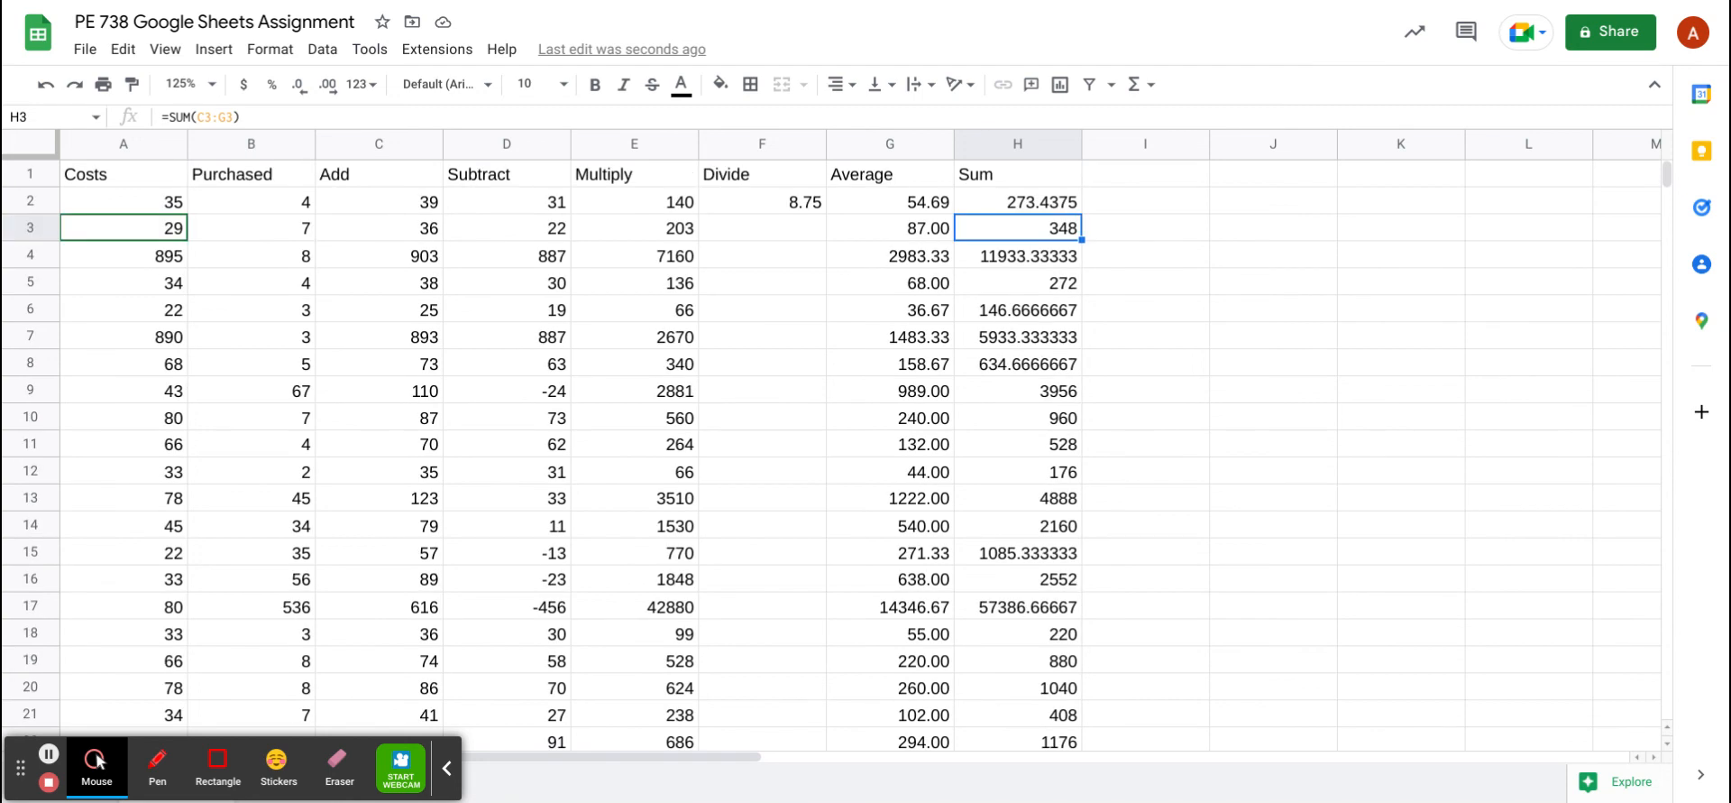
Freeze row 1 via View > Freeze > 1 row so headers stay on top while scrolling
left_click(166, 50)
mouse_move(213, 131)
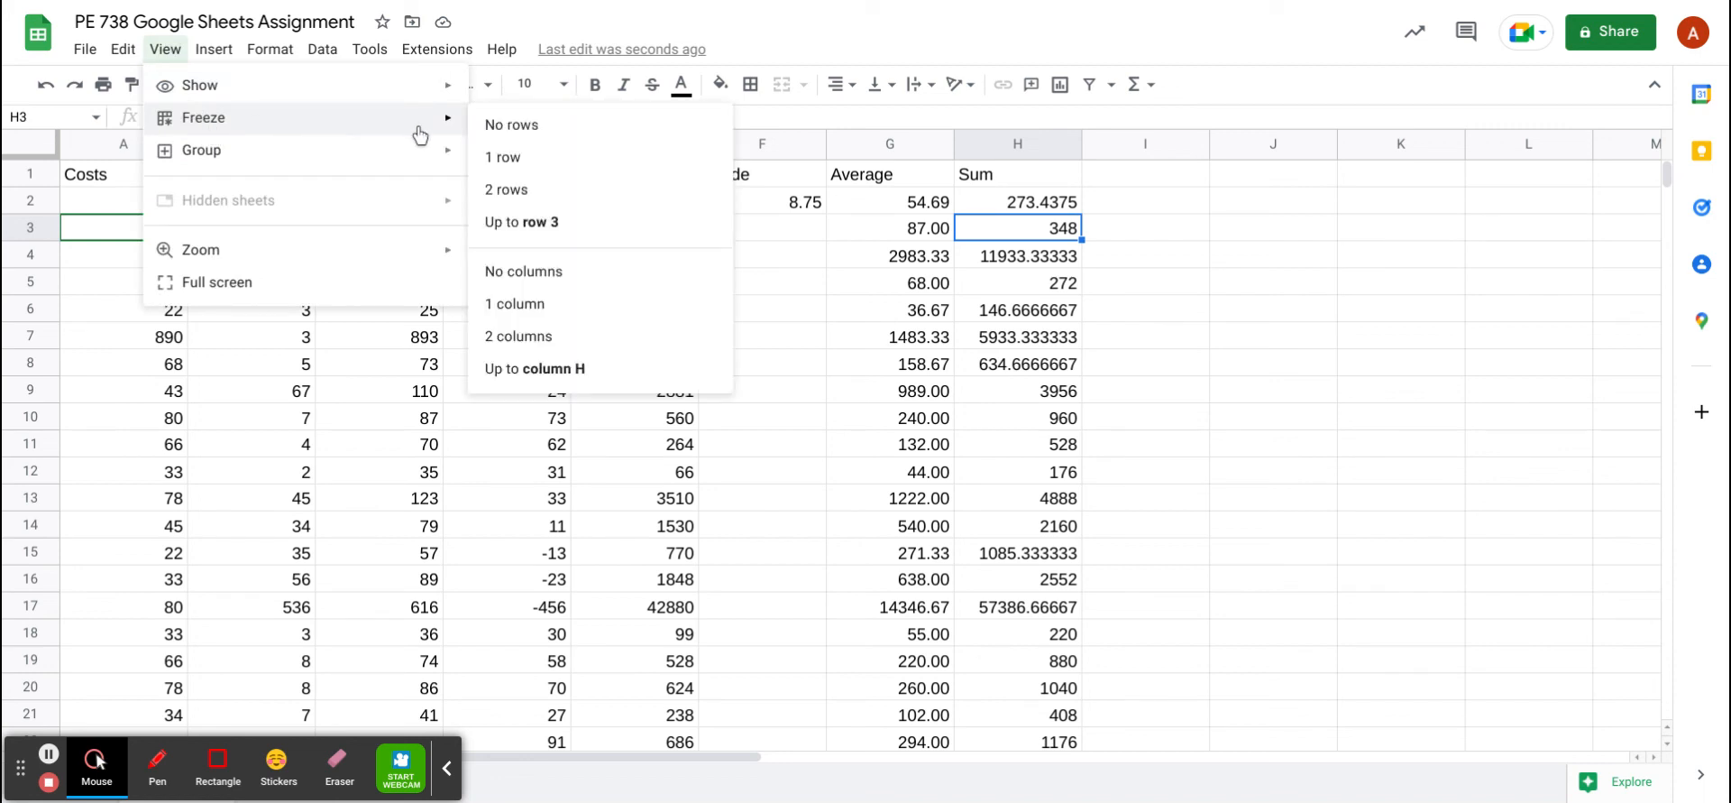
left_click(516, 158)
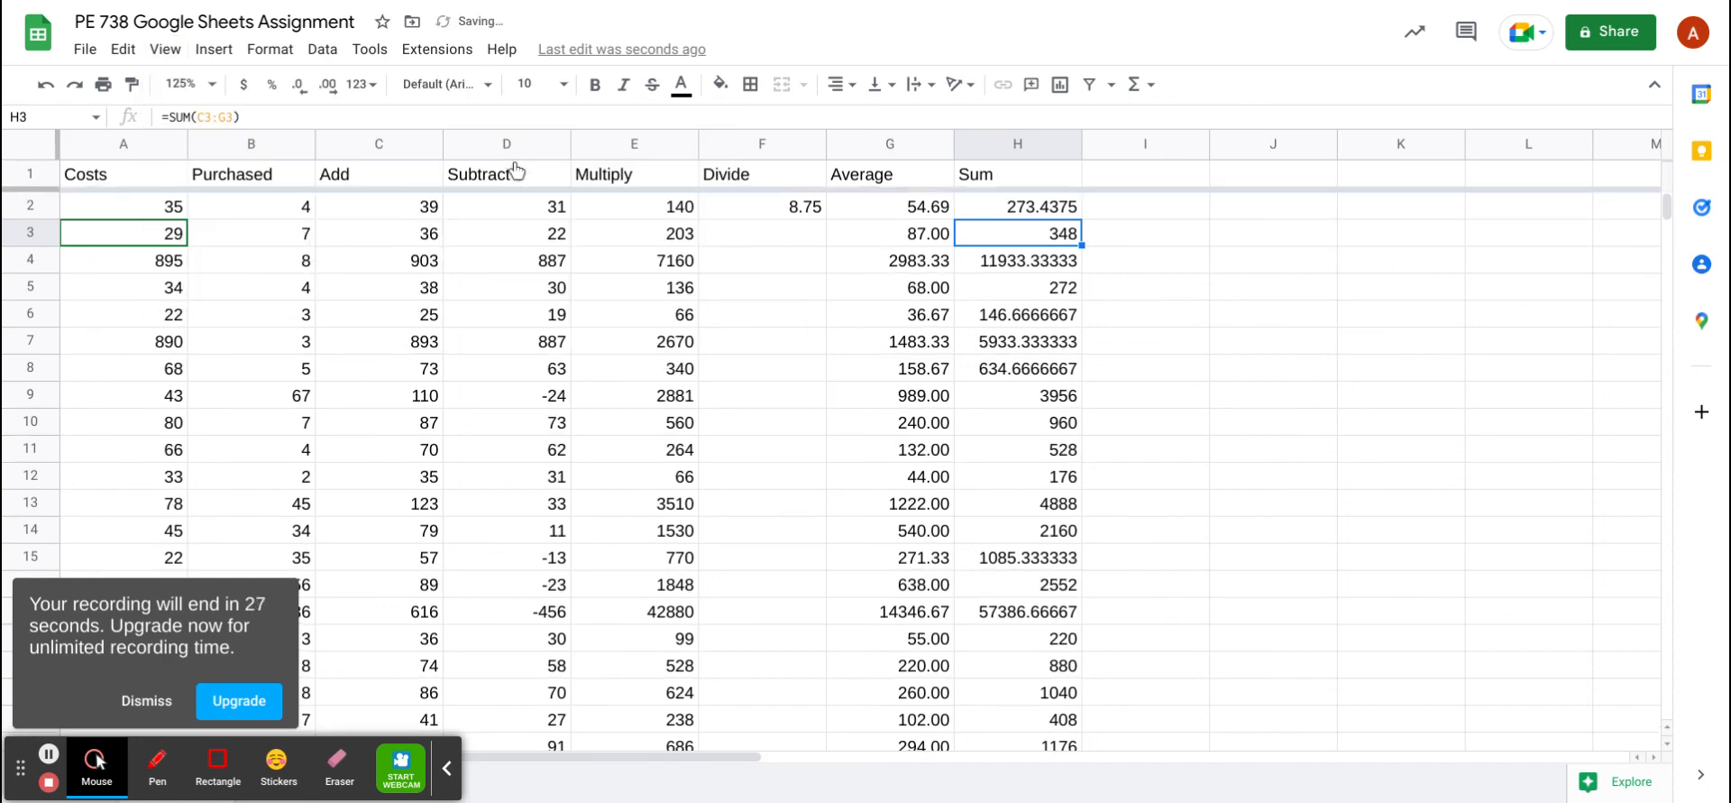
left_click(147, 701)
scroll(440, 375, "down", 7)
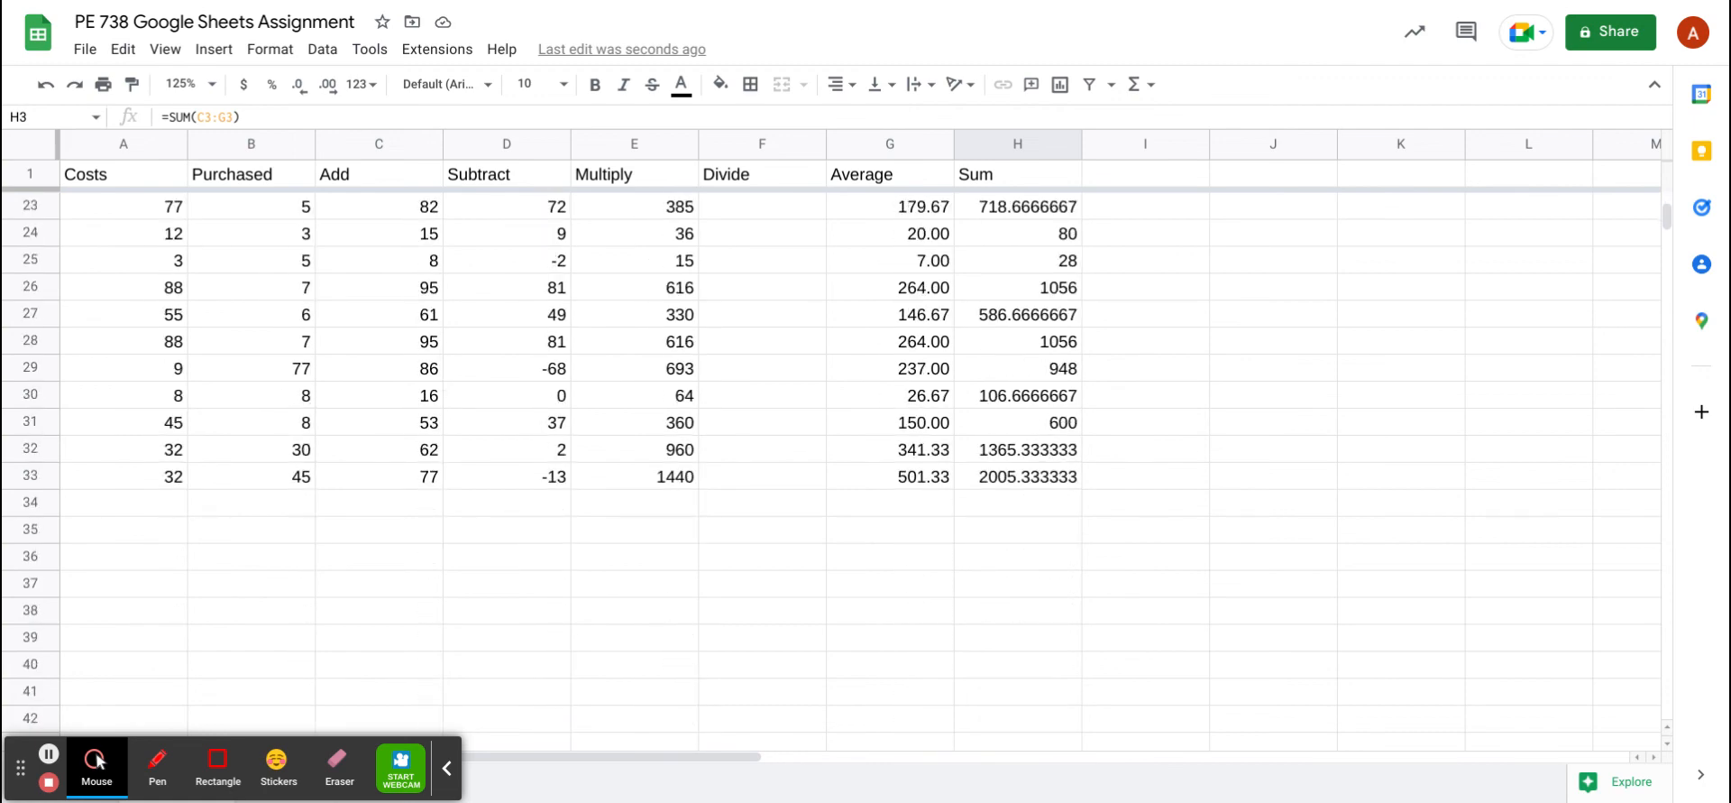
scroll(441, 375, "up", 7)
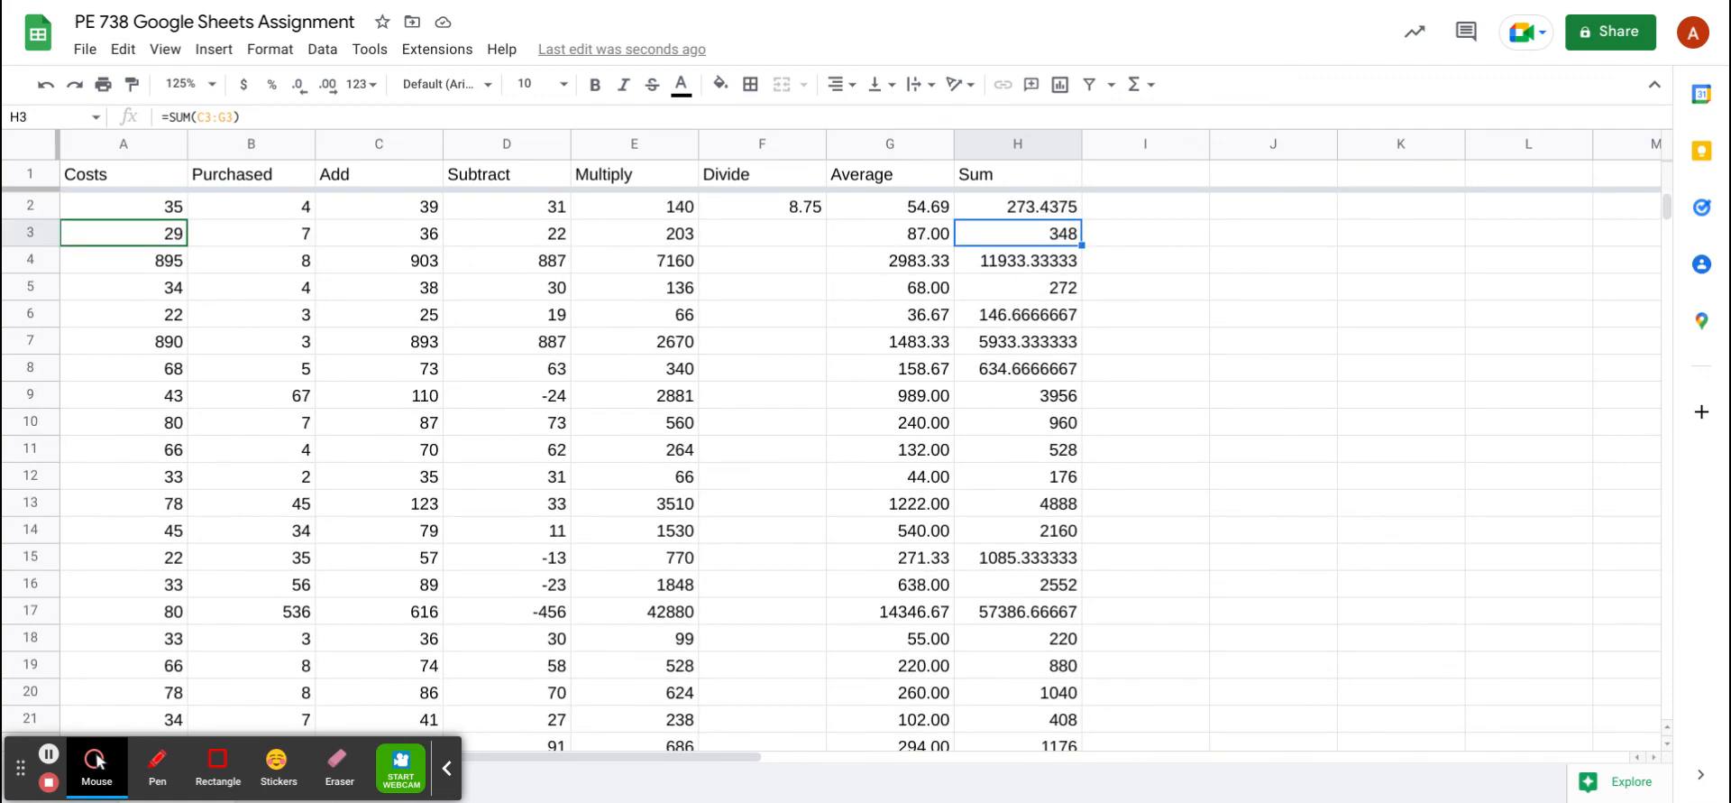